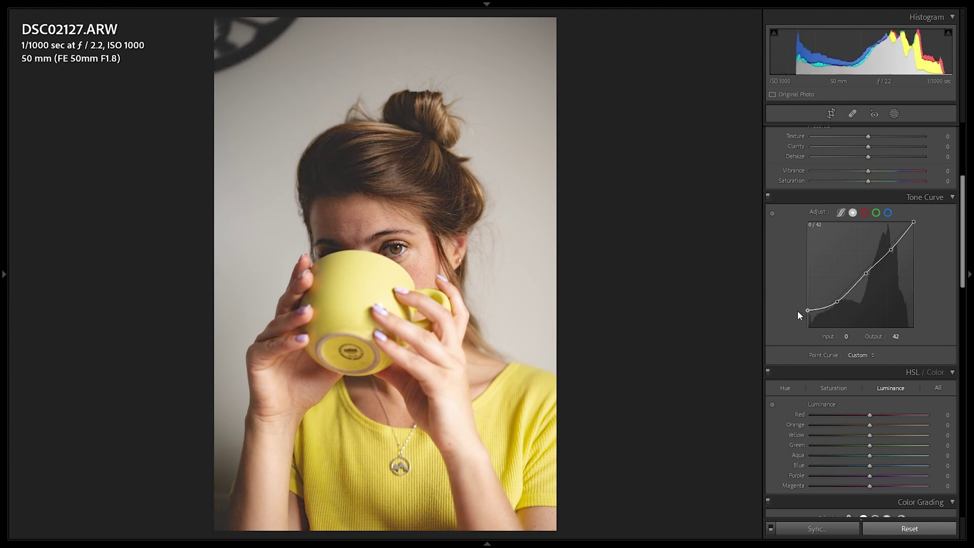
- Reshape the tone curve with points at 65/49, 141/121 and 201/184, and lower the white endpoint to an output of 238
drag(317, 171, 353, 172)
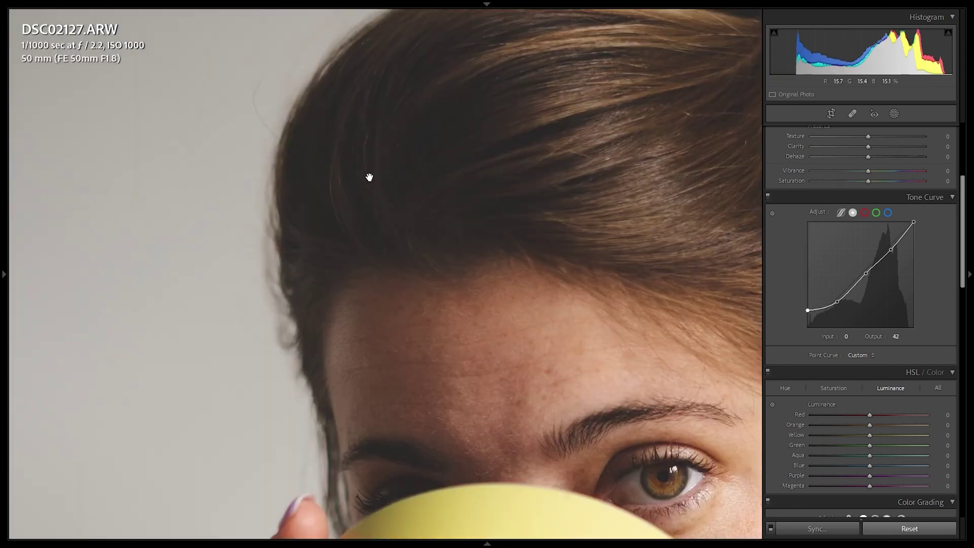
drag(504, 168, 451, 164)
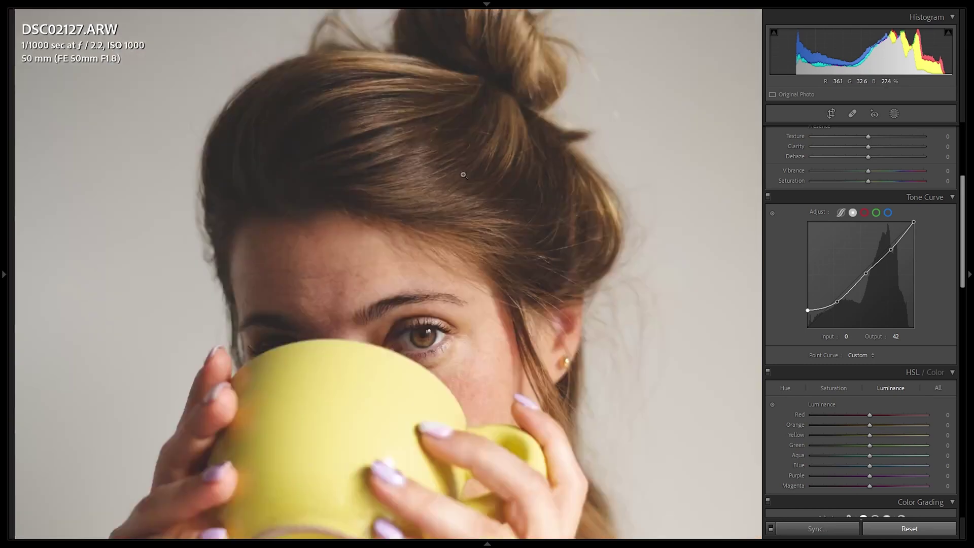
drag(837, 301, 835, 309)
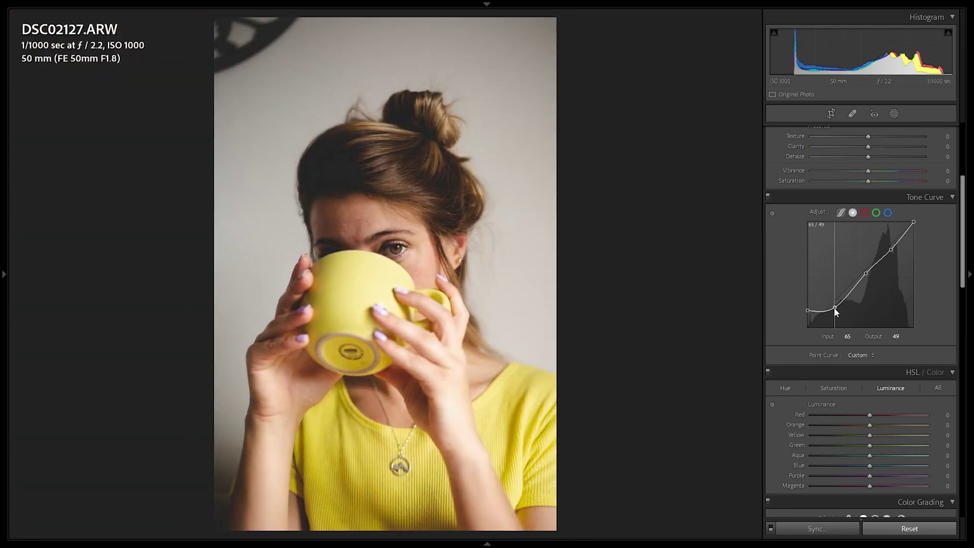
drag(865, 273, 868, 281)
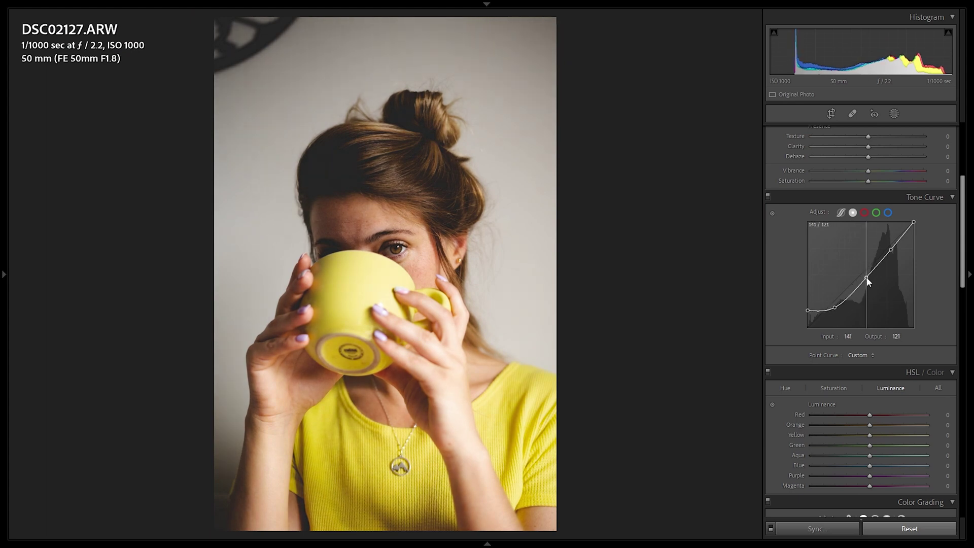
drag(891, 249, 891, 252)
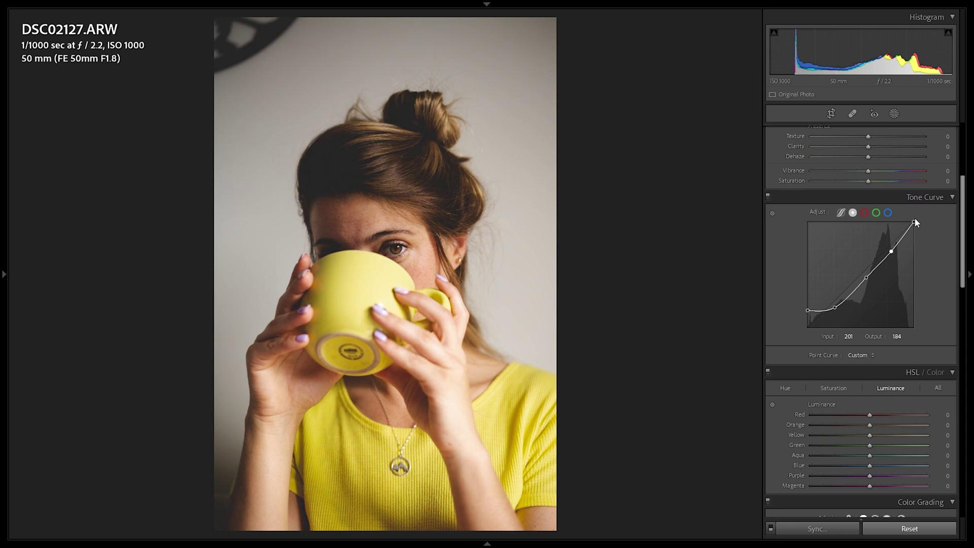
drag(915, 218, 915, 226)
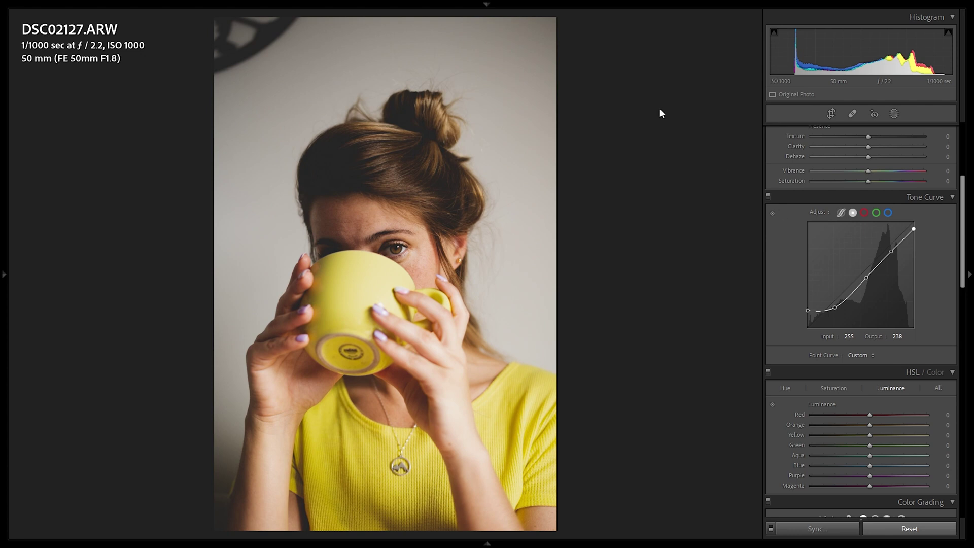
click(307, 168)
click(319, 161)
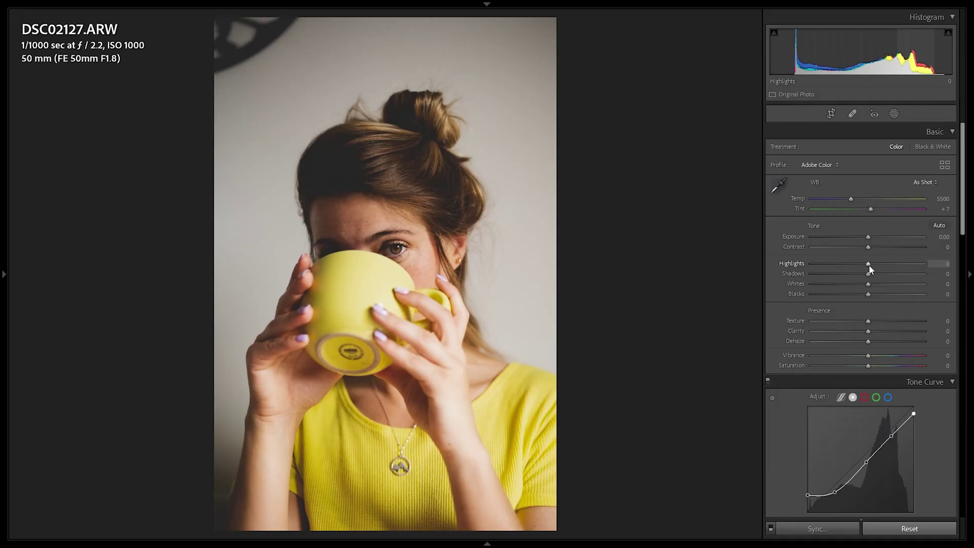
- Set Highlights to −22 and Shadows to −19, and compare the portrait's hair and face before and after
drag(869, 264, 856, 264)
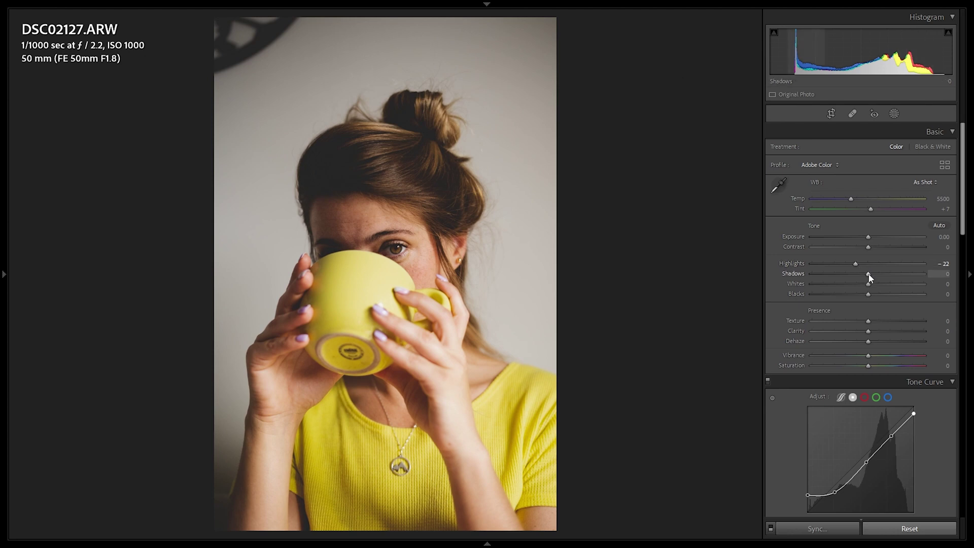
drag(868, 275, 896, 274)
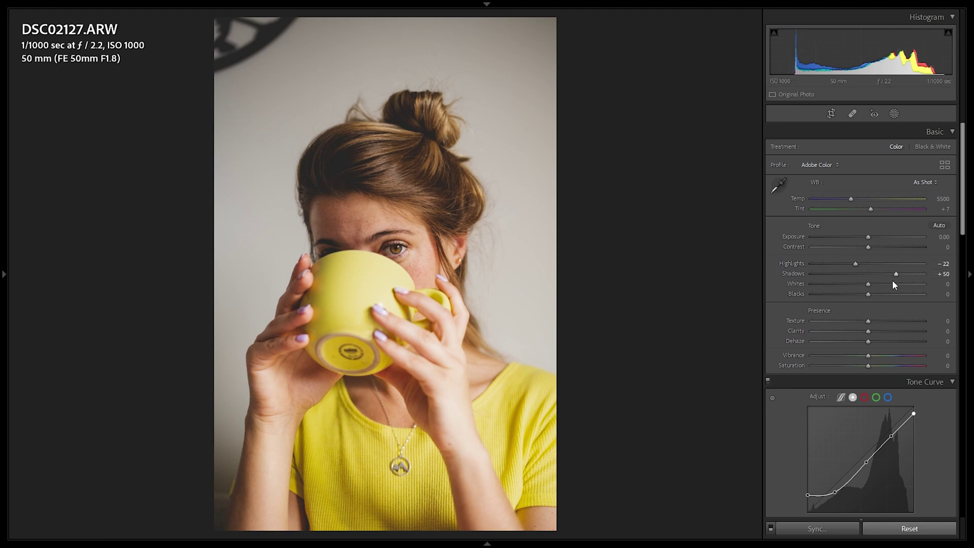
drag(896, 274, 859, 276)
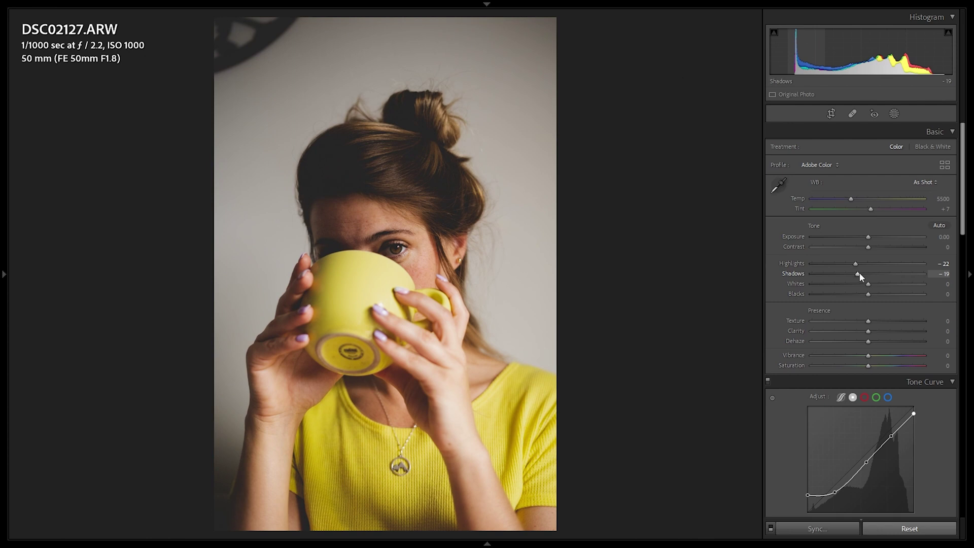
key(y)
click(521, 155)
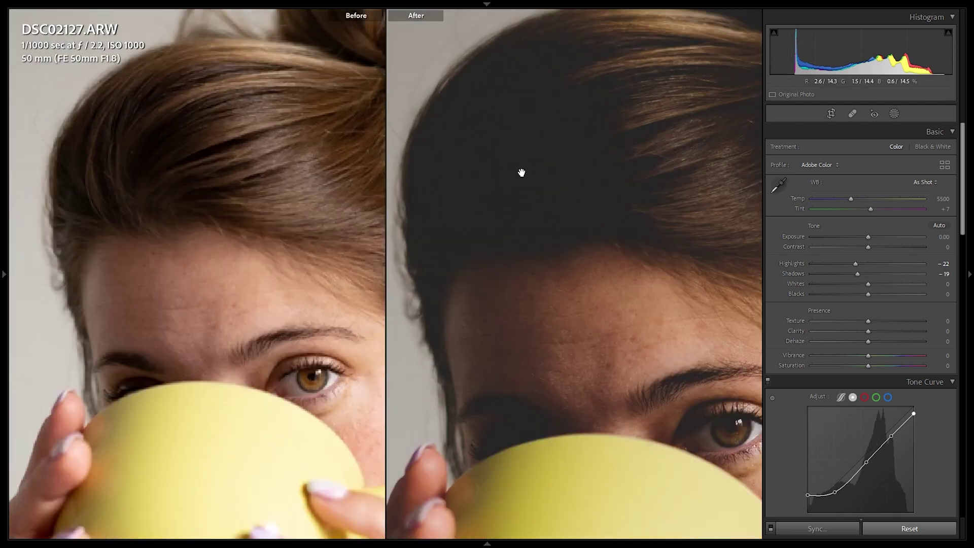
click(629, 271)
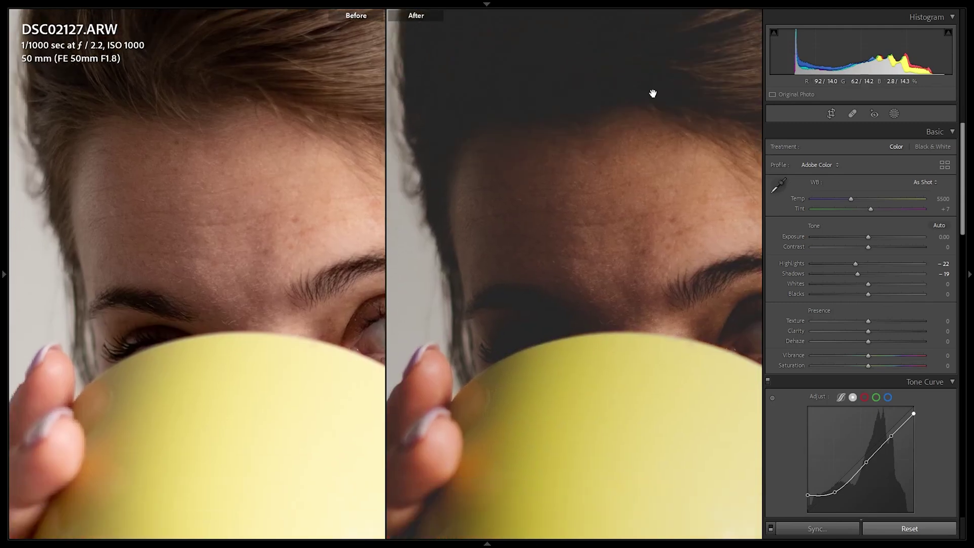
key(y)
- Set Whites to +19 and Blacks to −27 in the basic tone adjustments
drag(869, 284, 879, 285)
drag(665, 305, 548, 234)
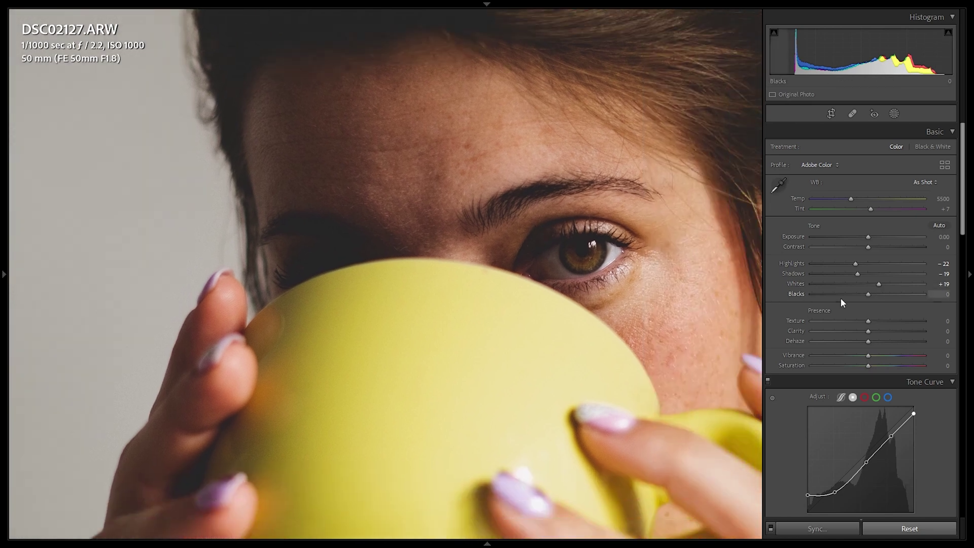
drag(868, 296, 849, 296)
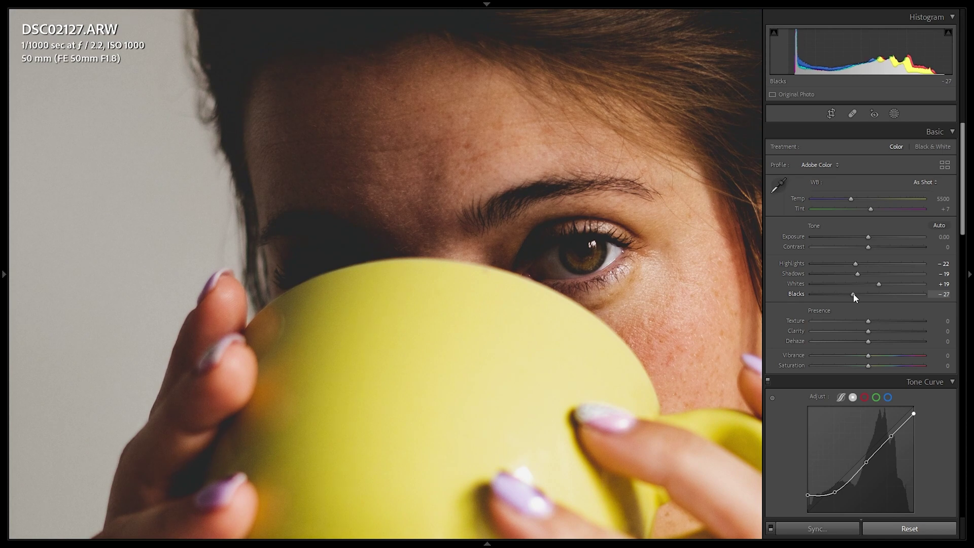
click(582, 265)
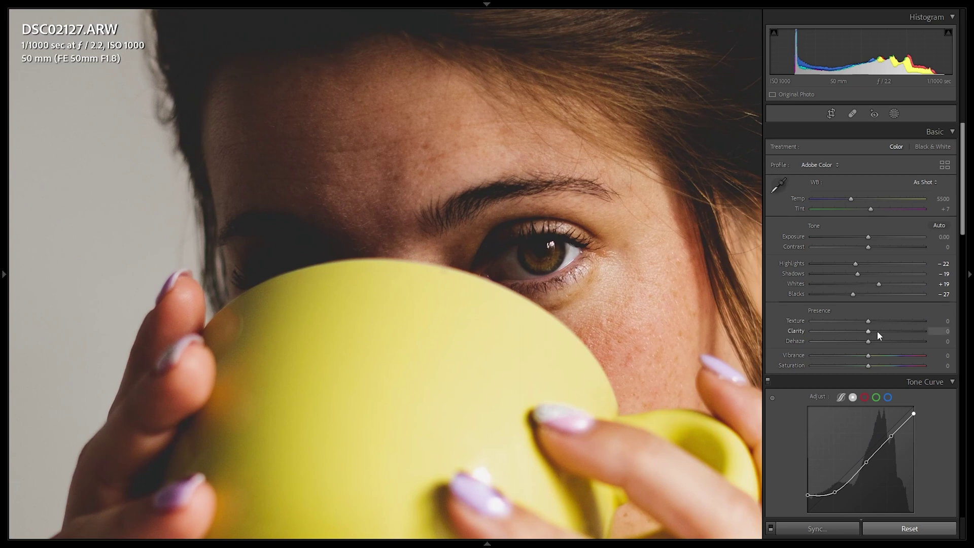
- Try Texture at +100 and Clarity at +69 while inspecting the skin up close, and reset both to 0
drag(877, 330, 930, 321)
click(537, 245)
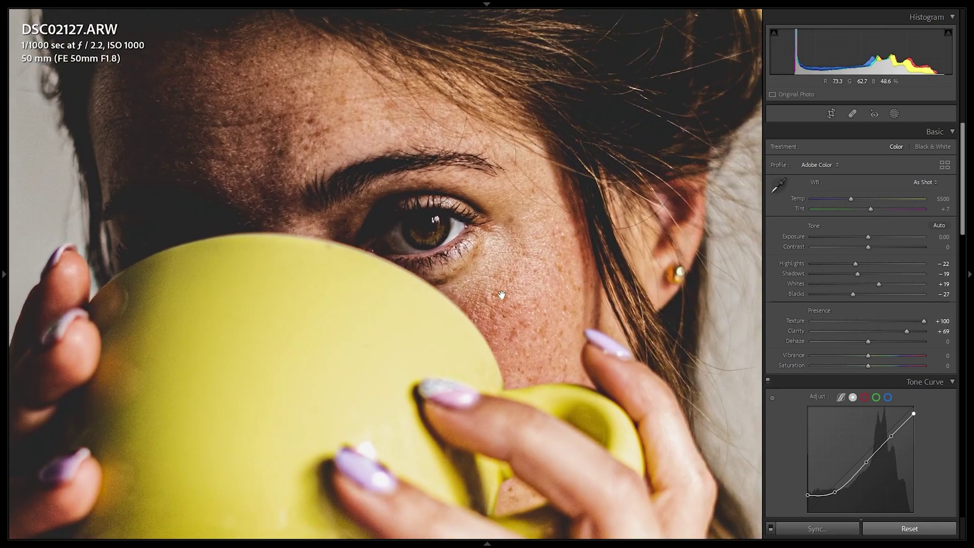
drag(533, 312, 545, 278)
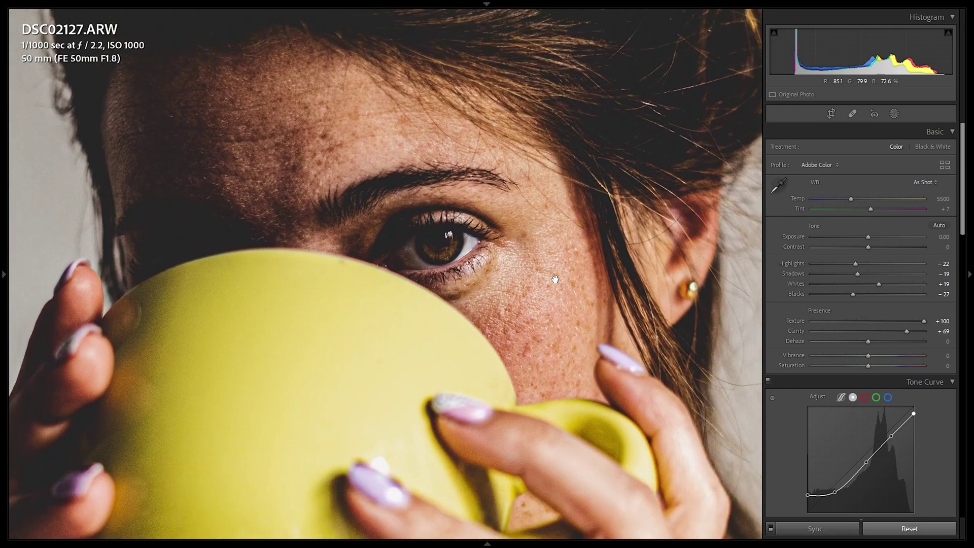
double_click(906, 332)
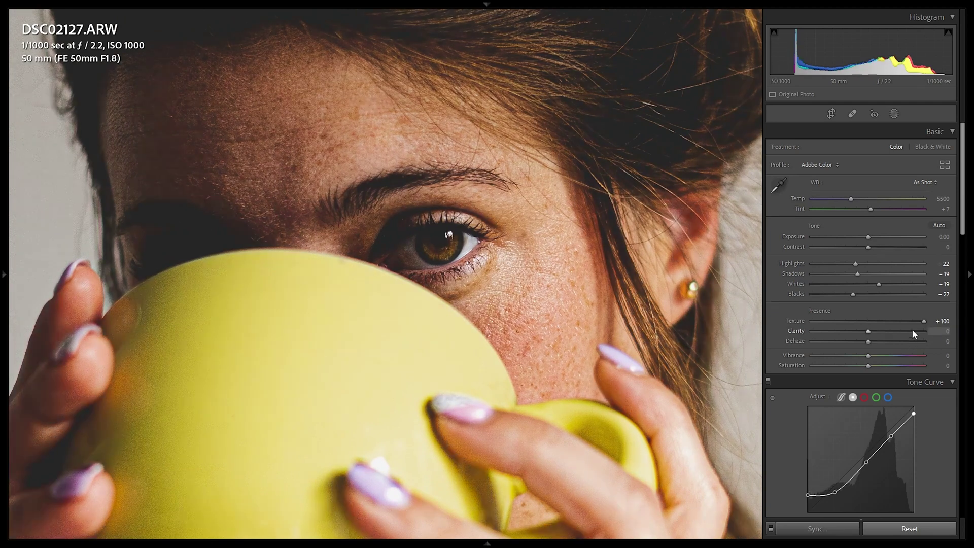
double_click(923, 321)
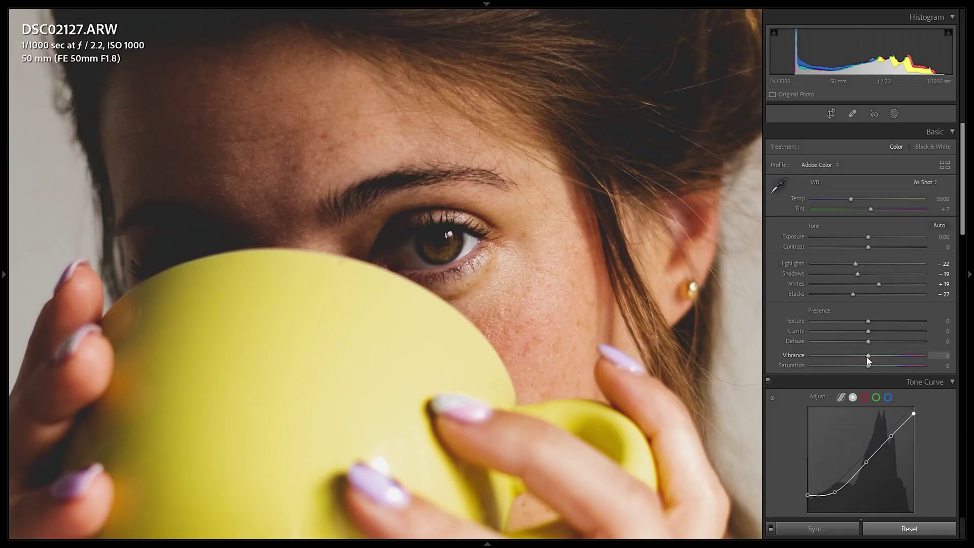
- Set Vibrance to −13 and bring up the HSL hue adjustments
drag(867, 355, 858, 357)
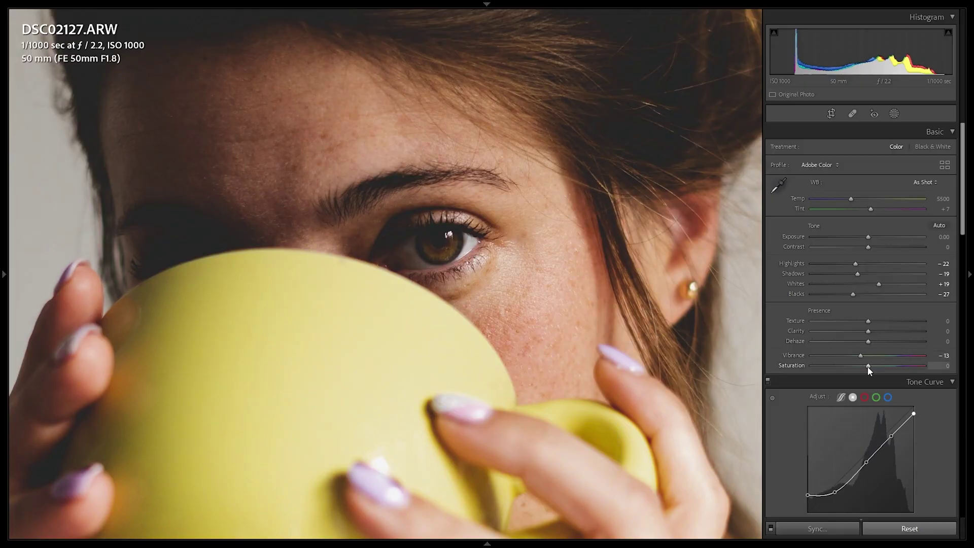
key(z)
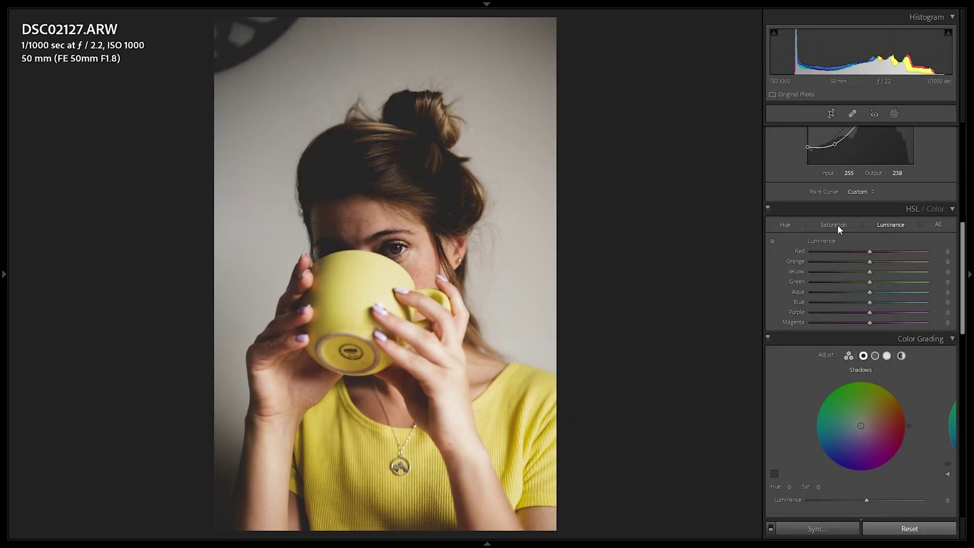
click(784, 224)
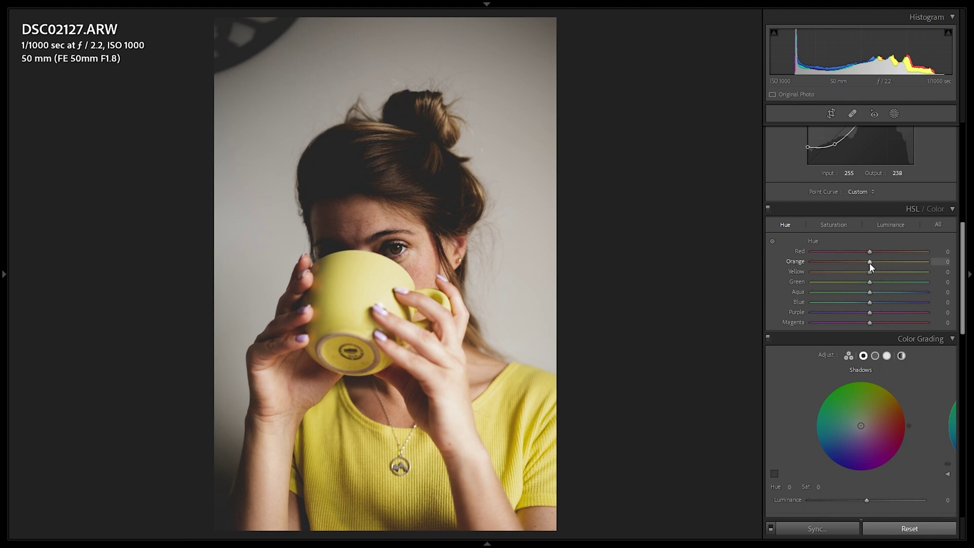
- Try the Orange hue at +100 while inspecting the skin tones up close, and reset it to 0
drag(871, 265, 947, 260)
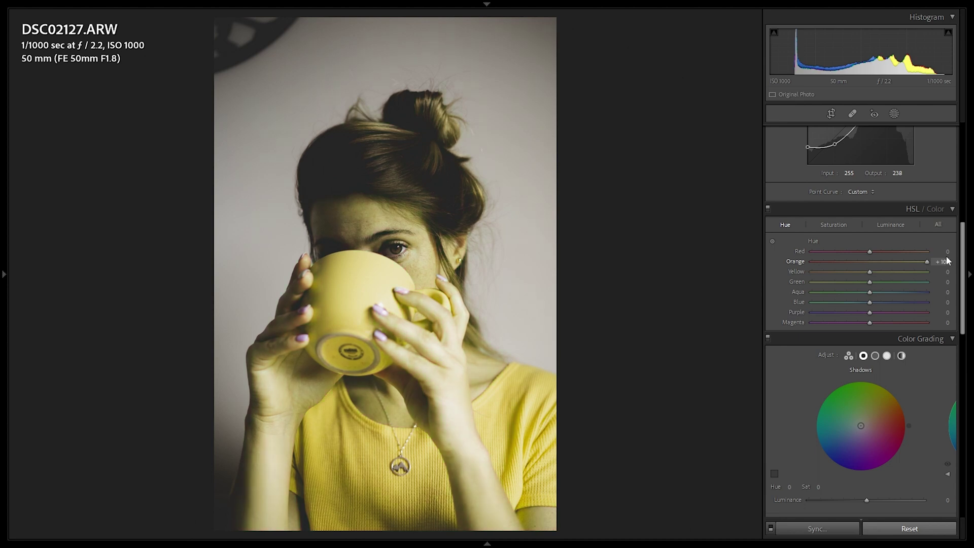
click(388, 259)
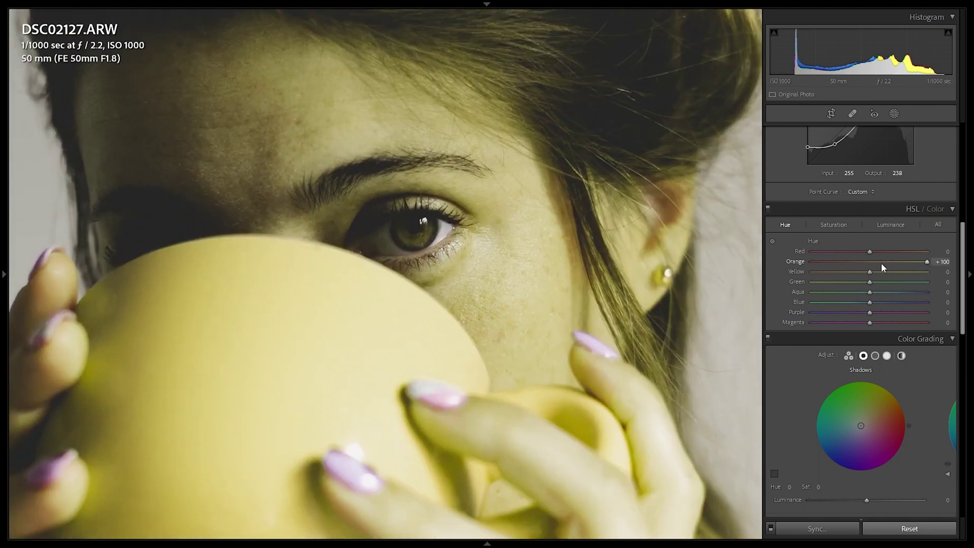
double_click(872, 260)
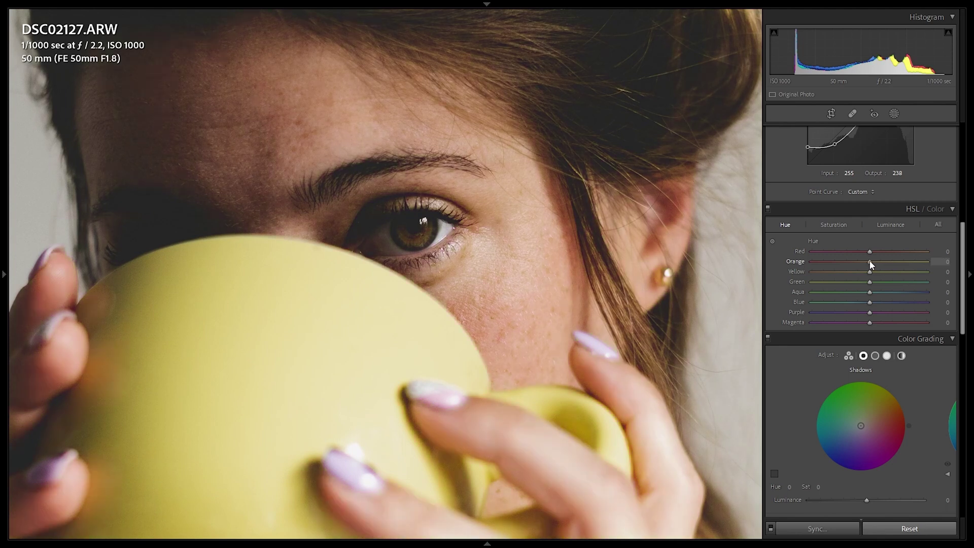
- Set the Orange hue to −10 and shift the Yellow hue toward orange, comparing the photo before and after
drag(870, 261, 864, 261)
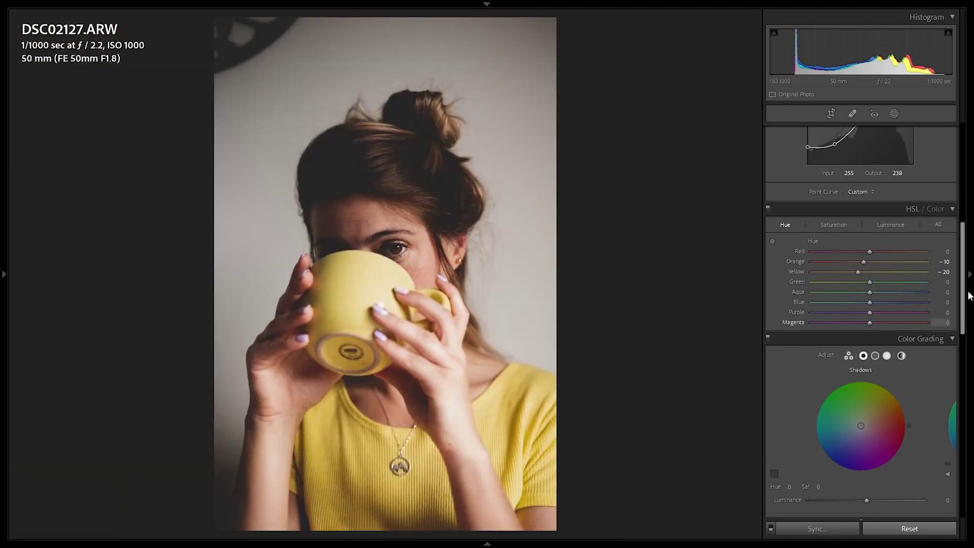
mouse_move(860, 272)
mouse_down()
mouse_move(926, 270)
mouse_move(867, 276)
mouse_up()
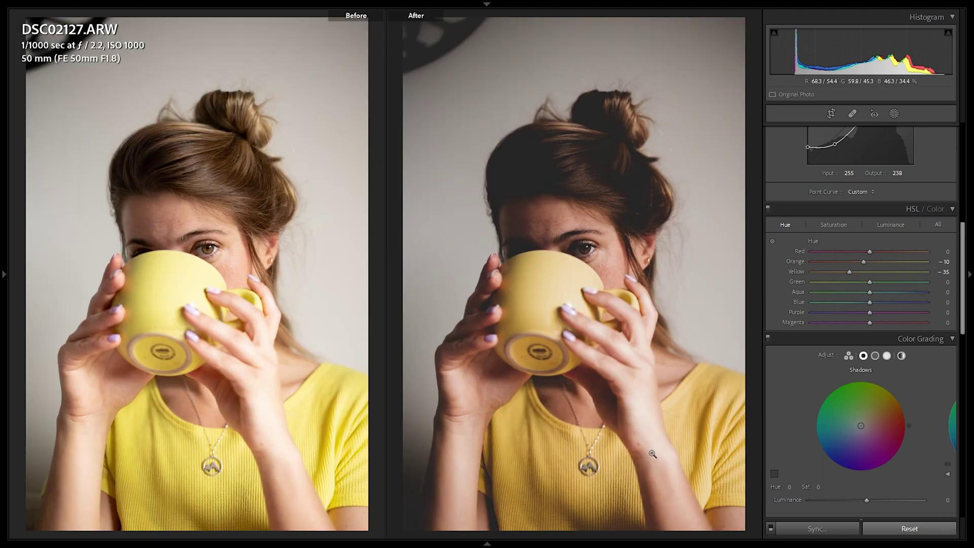
key(y)
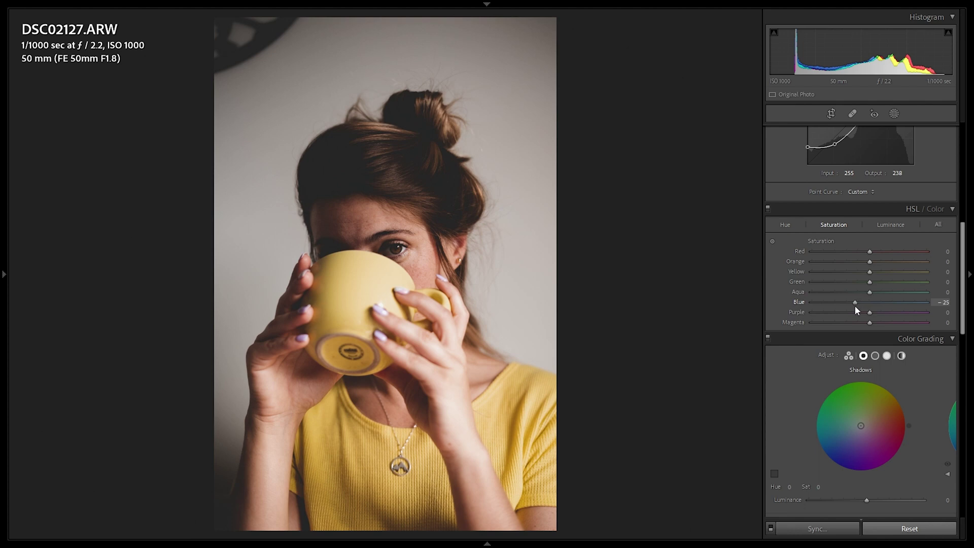
- Set Aqua and Blue saturation to −27, and luminance to −15 for Aqua and Blue, +3 for Orange and +2 for Yellow
drag(851, 305, 853, 298)
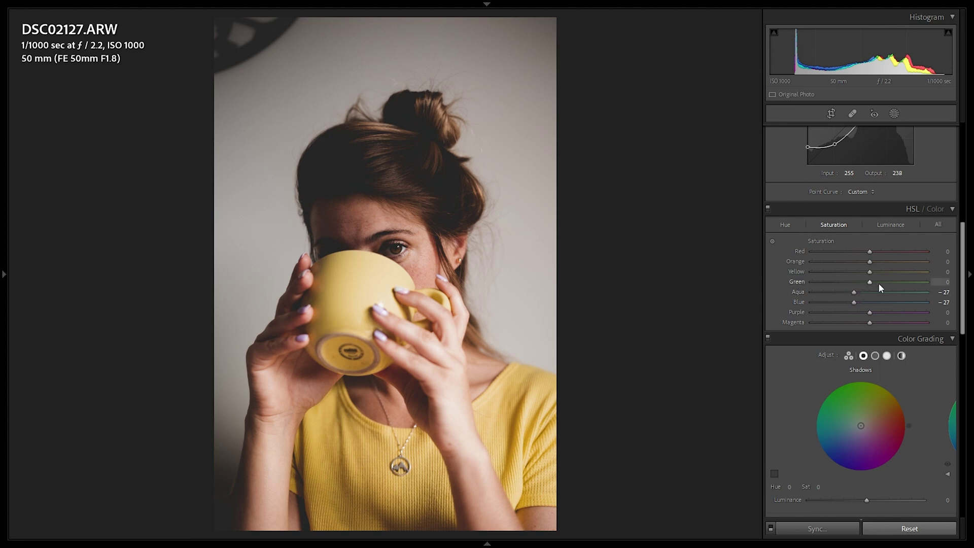
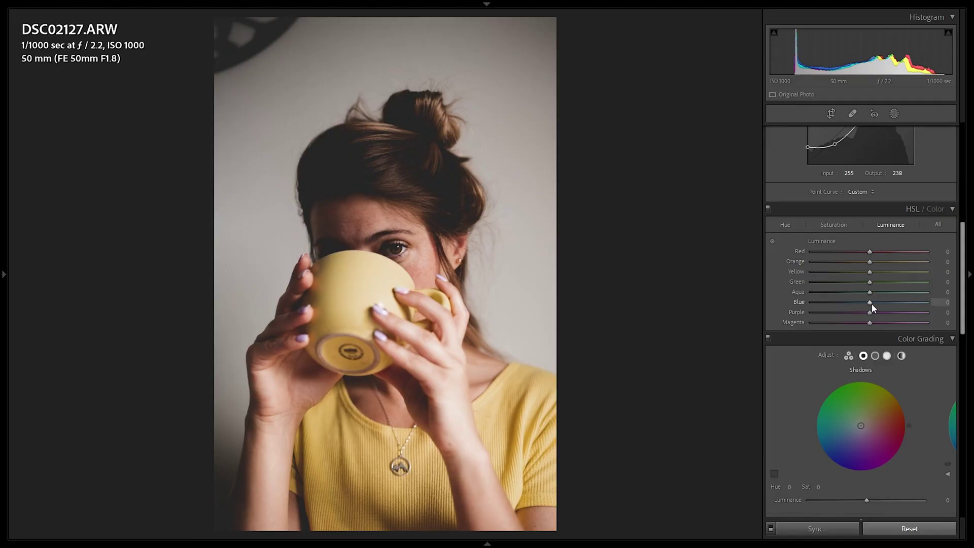
drag(871, 304, 863, 297)
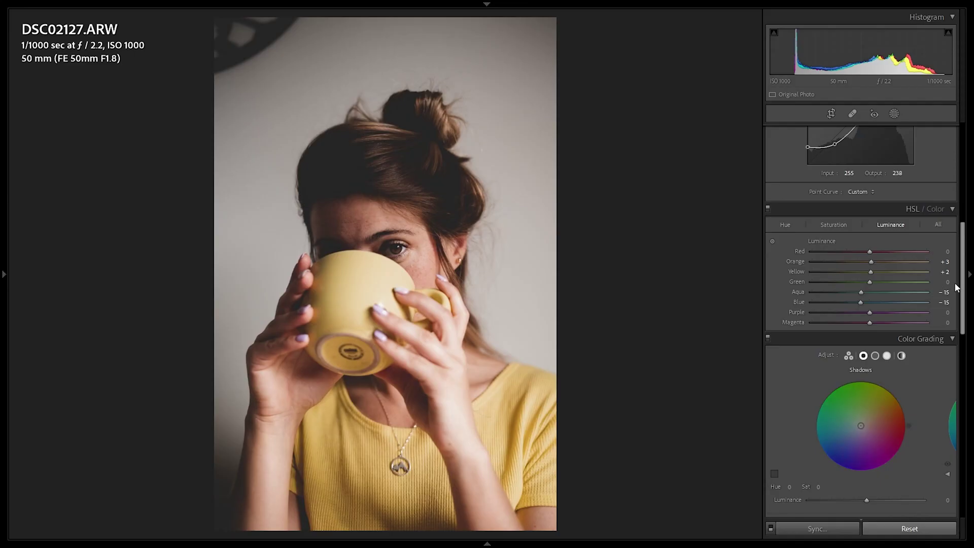
- Set the Red Primary hue to +5 and its saturation to +14 in the camera calibration
scroll(913, 314, down, 10)
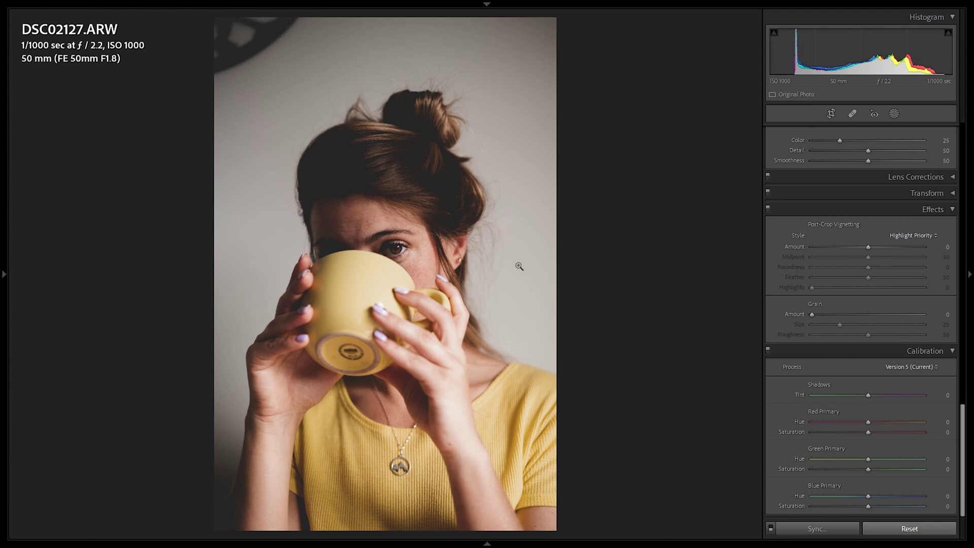
click(400, 251)
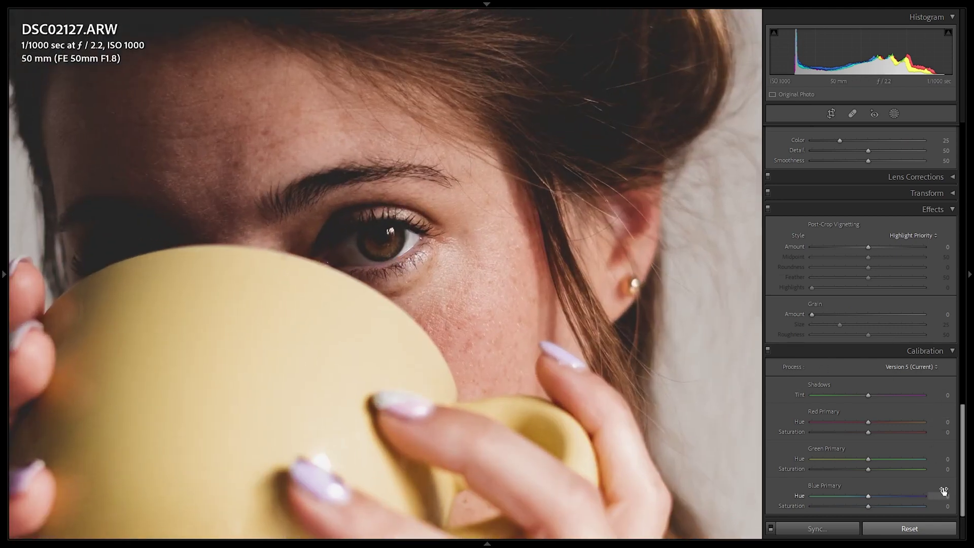
mouse_move(869, 421)
mouse_down()
mouse_move(801, 420)
mouse_move(872, 417)
mouse_up()
drag(869, 432, 878, 433)
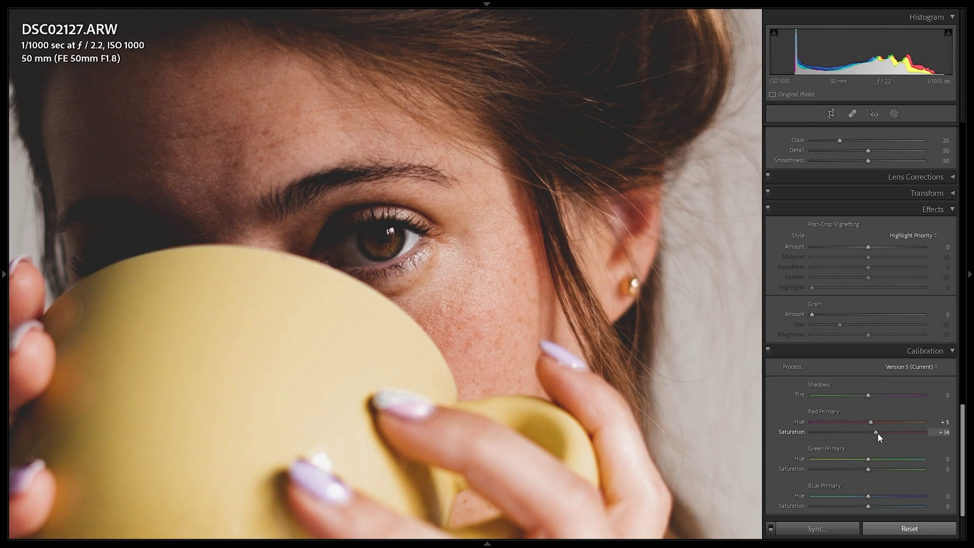
click(731, 400)
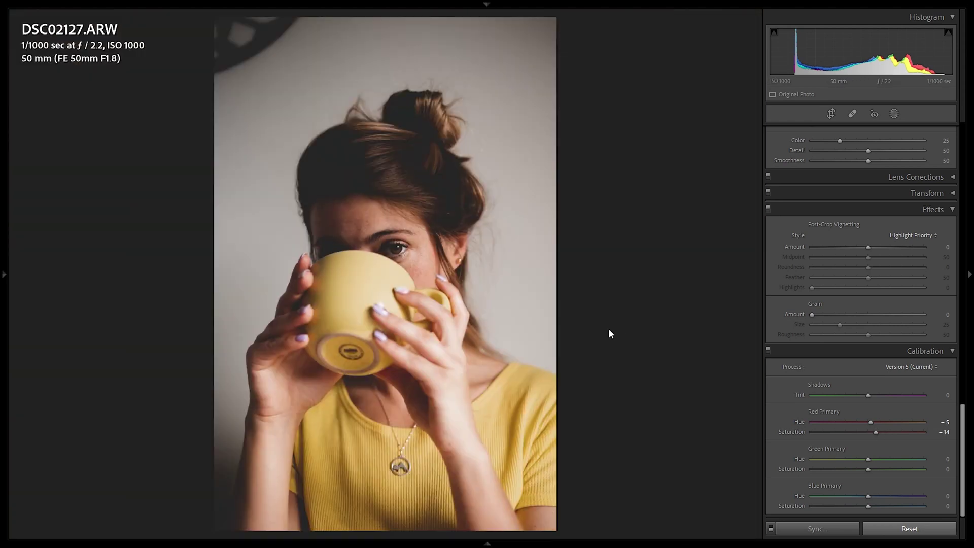
- Try the Green Primary hue at +69 in the calibration while inspecting the face and cup up close, and reset it
key(y)
click(610, 259)
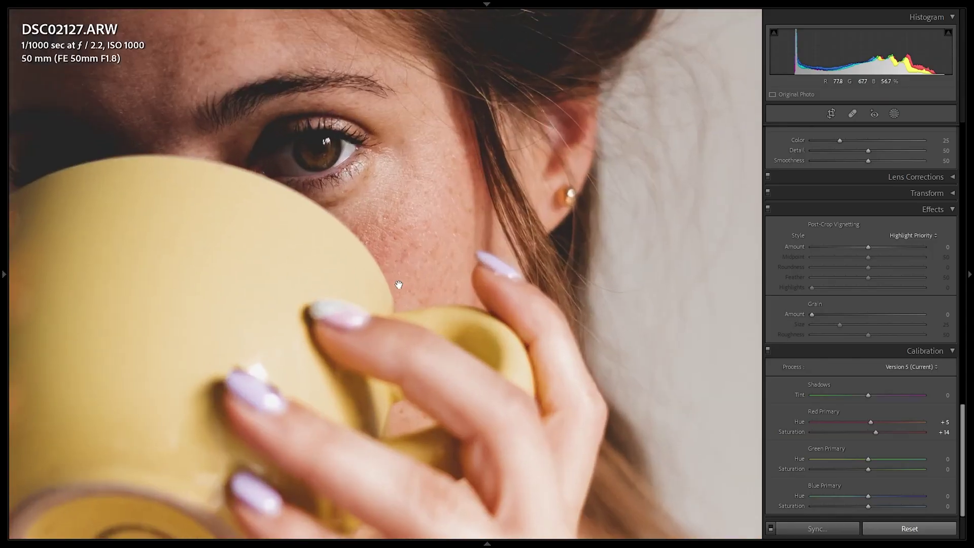
drag(399, 283, 666, 373)
drag(868, 459, 905, 458)
drag(490, 267, 606, 340)
drag(625, 386, 506, 144)
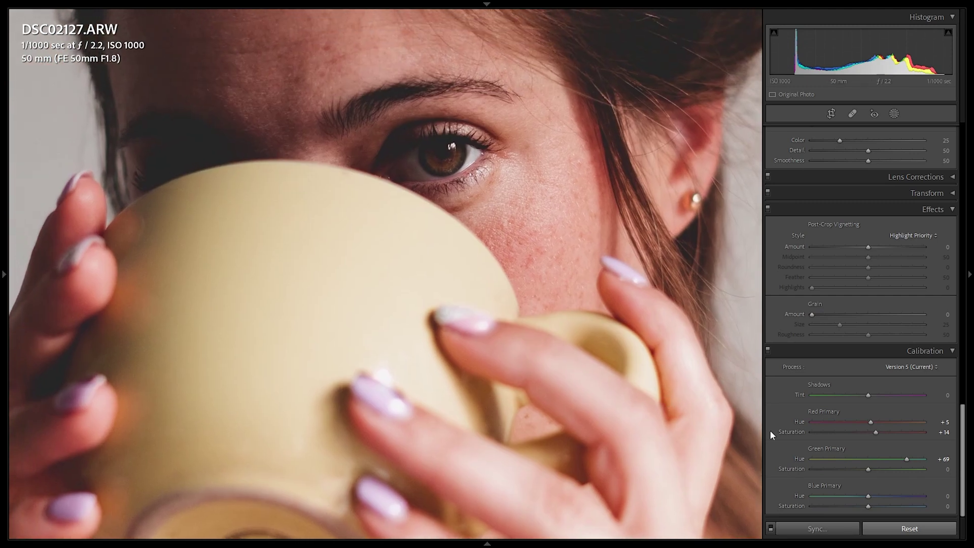
double_click(909, 458)
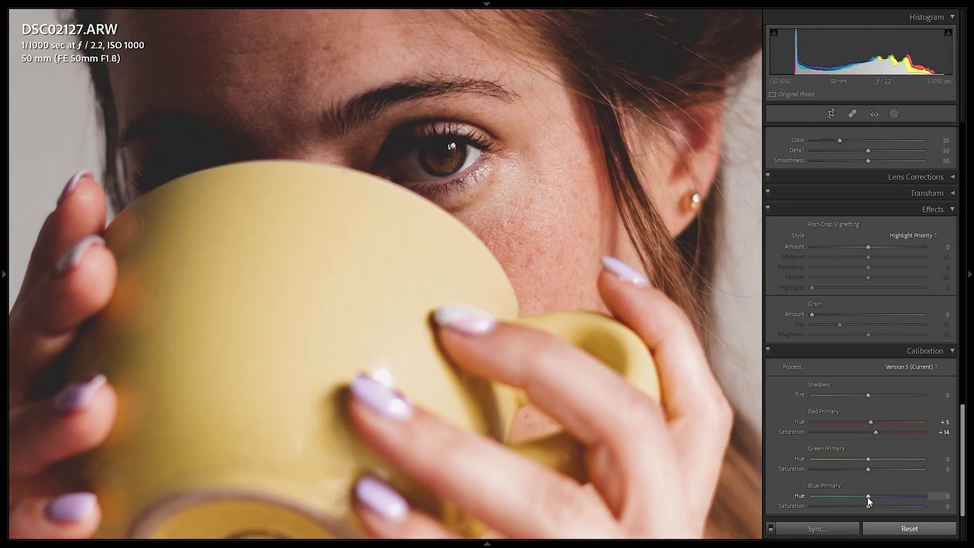
- Set the Blue Primary hue to −13 in the calibration and compare the face before and after up close
drag(868, 497, 860, 495)
drag(647, 279, 664, 324)
key(y)
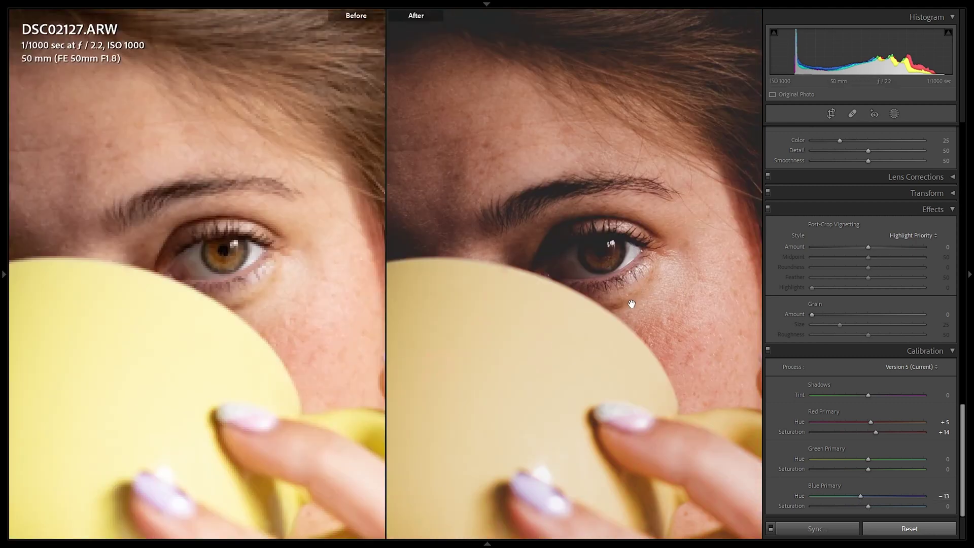
drag(628, 311, 508, 170)
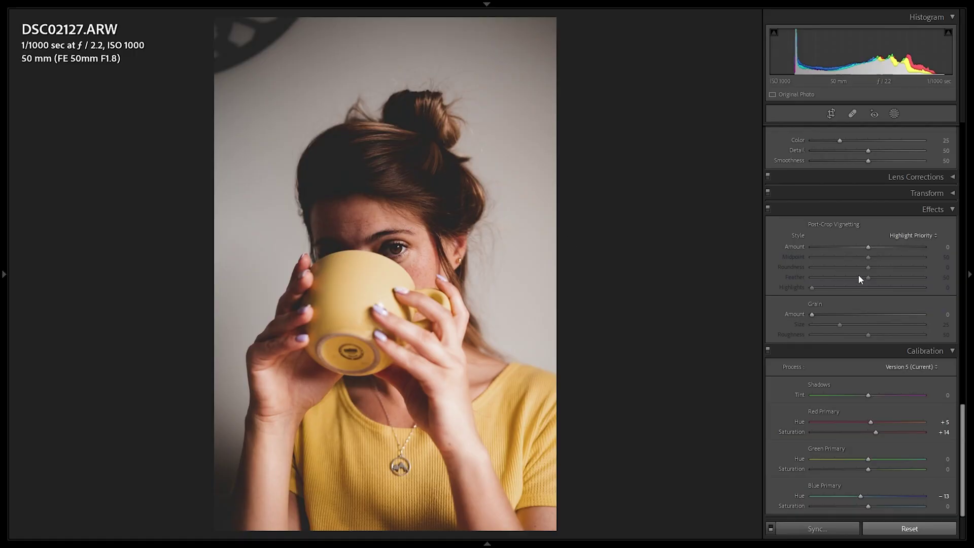
- Add grain with an amount of 43 and a size of 46, and check it up close
click(413, 206)
click(859, 315)
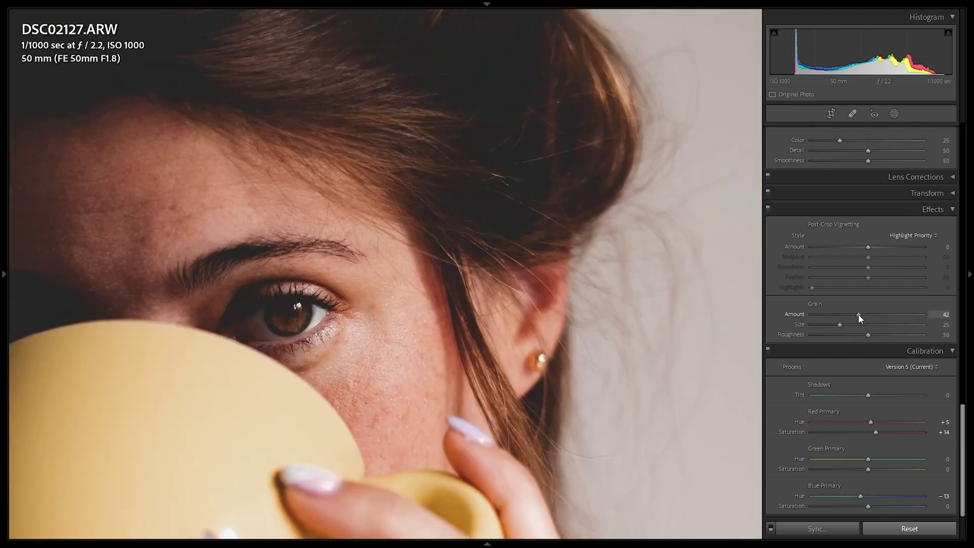
mouse_move(859, 314)
mouse_down()
mouse_move(847, 326)
mouse_move(864, 331)
mouse_up()
key(ctrl+minus)
key(ctrl+minus)
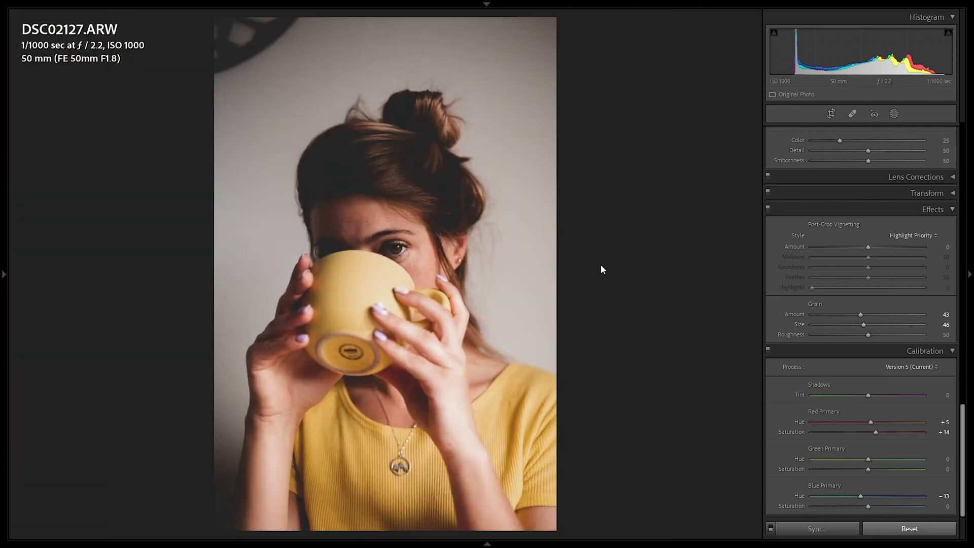
drag(466, 238, 560, 330)
key(ctrl+minus)
key(ctrl+minus)
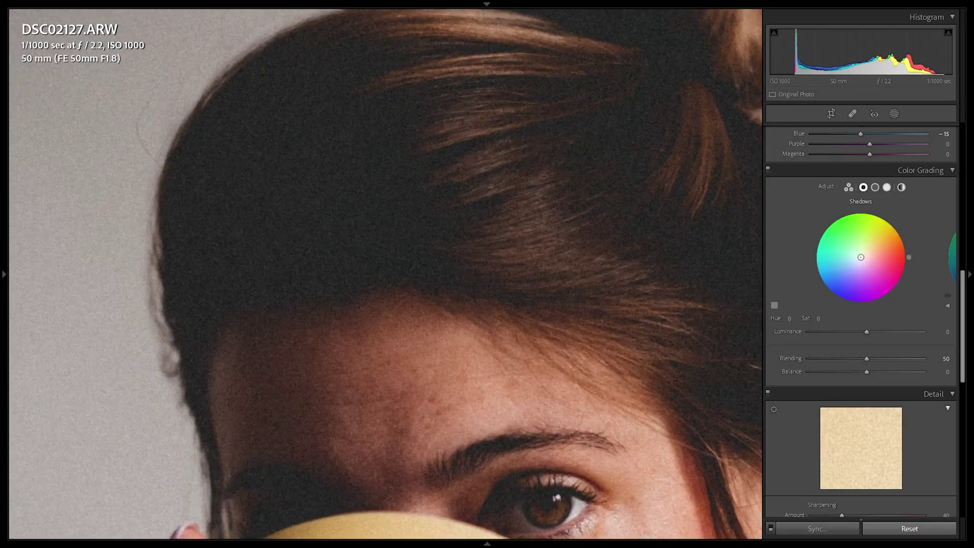
- Tint the Shadows in Color Grading with hue 150 and saturation 5, and check the effect with grading off and on
drag(861, 257, 857, 255)
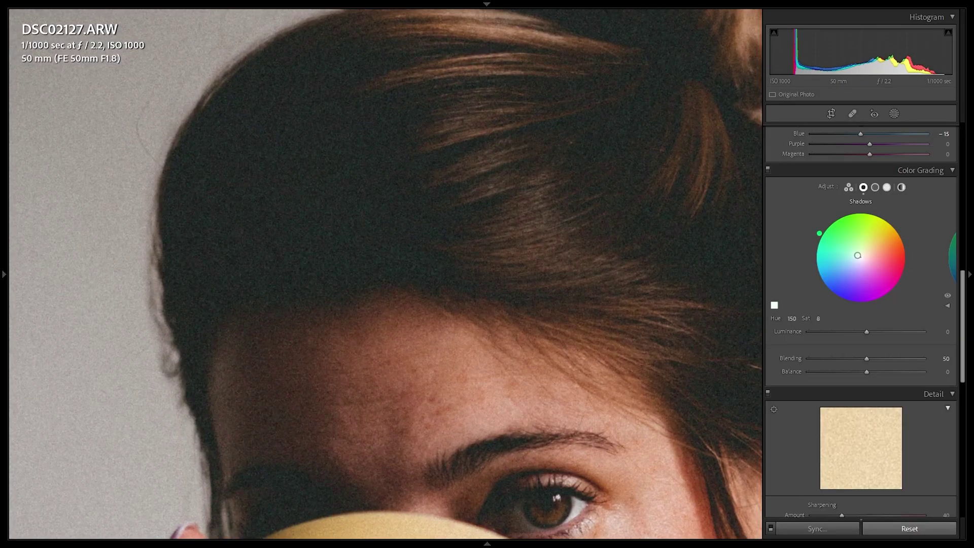
drag(858, 260, 859, 260)
click(768, 171)
click(768, 171)
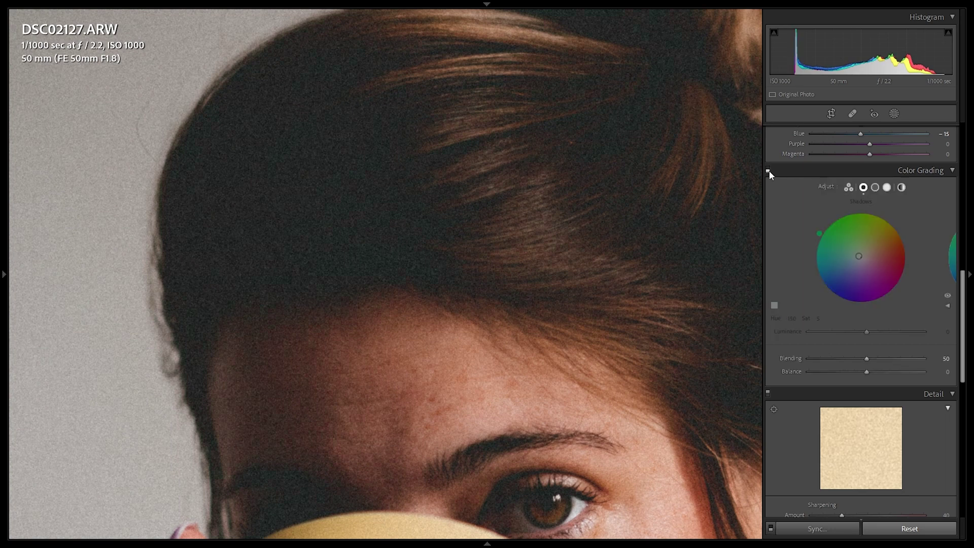
click(511, 193)
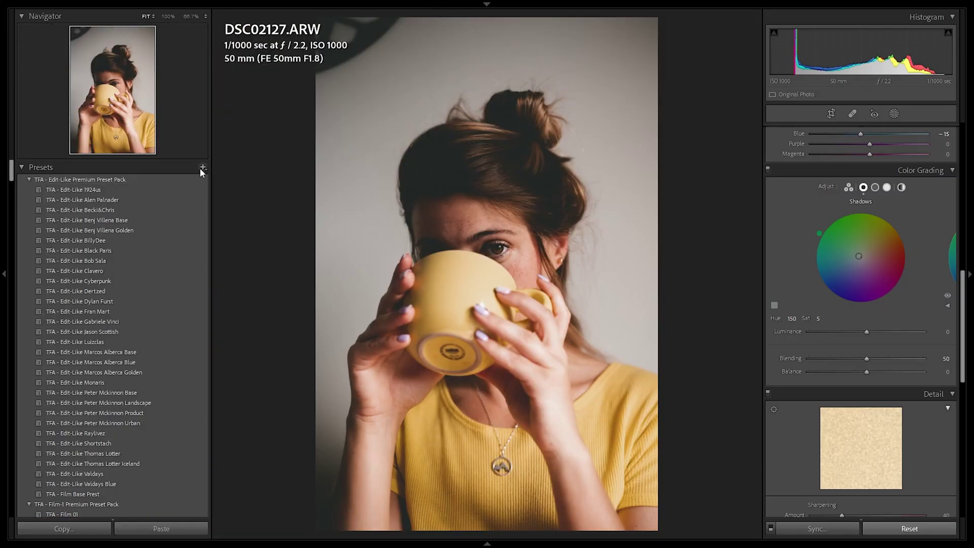
- Review the settings offered for a new develop preset, and cancel without creating one
click(203, 168)
click(236, 179)
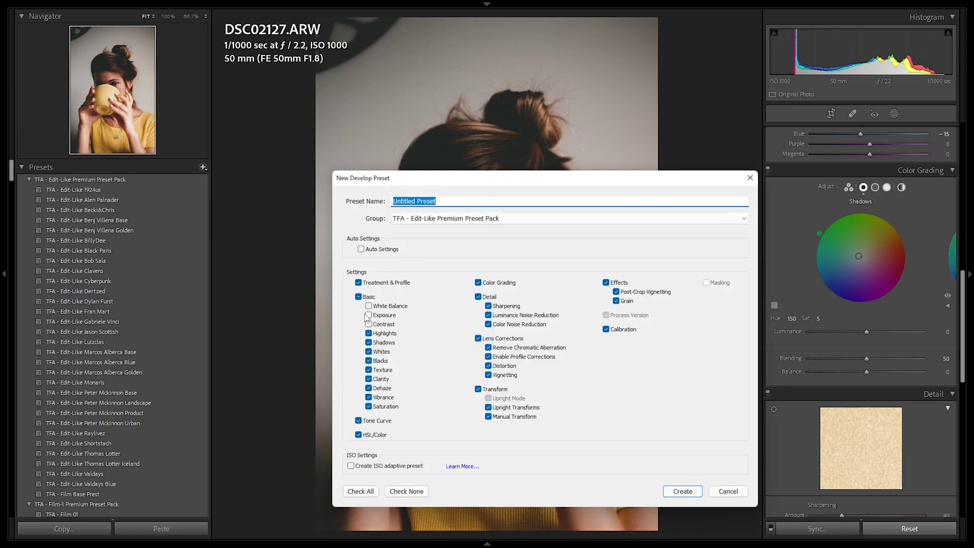
click(730, 490)
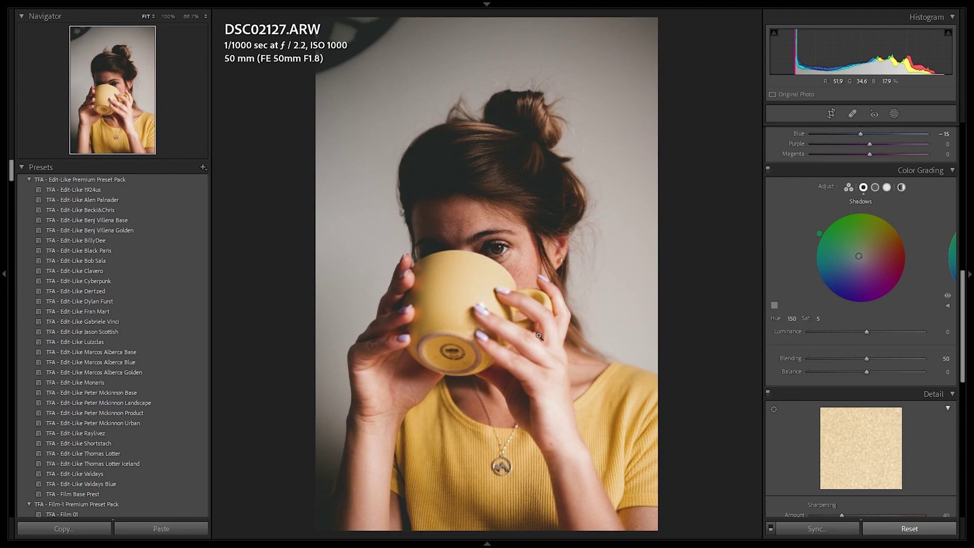
key(F7)
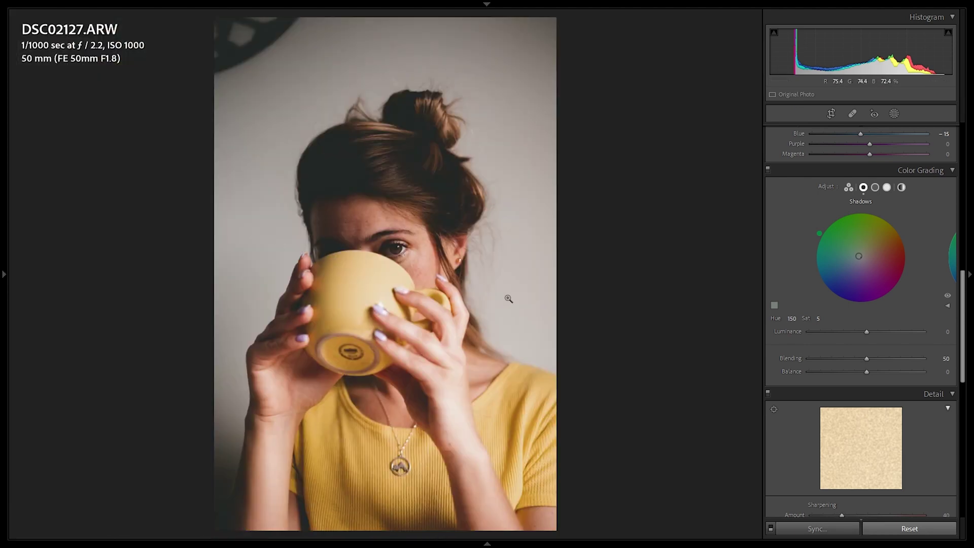
- Compare the eye and surrounding skin before and after the edit up close
click(400, 248)
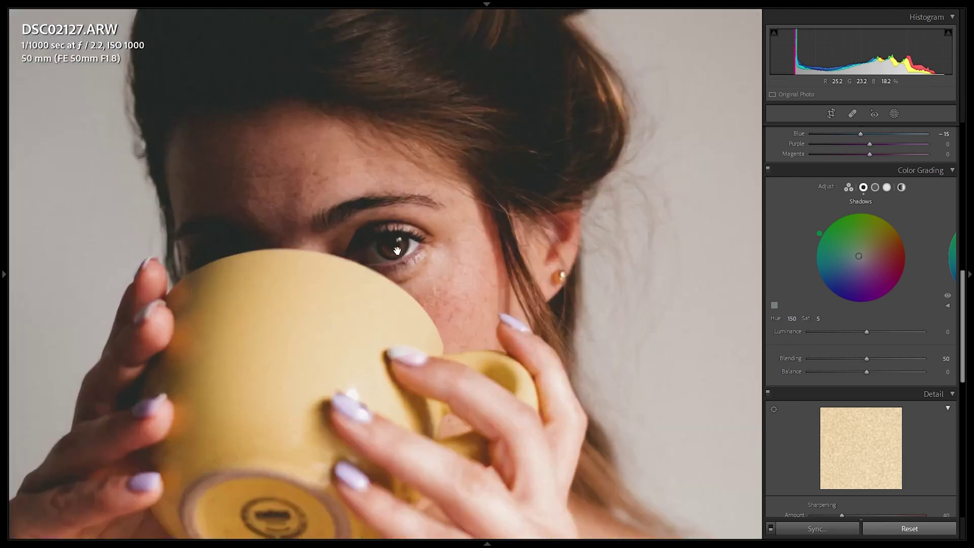
key(y)
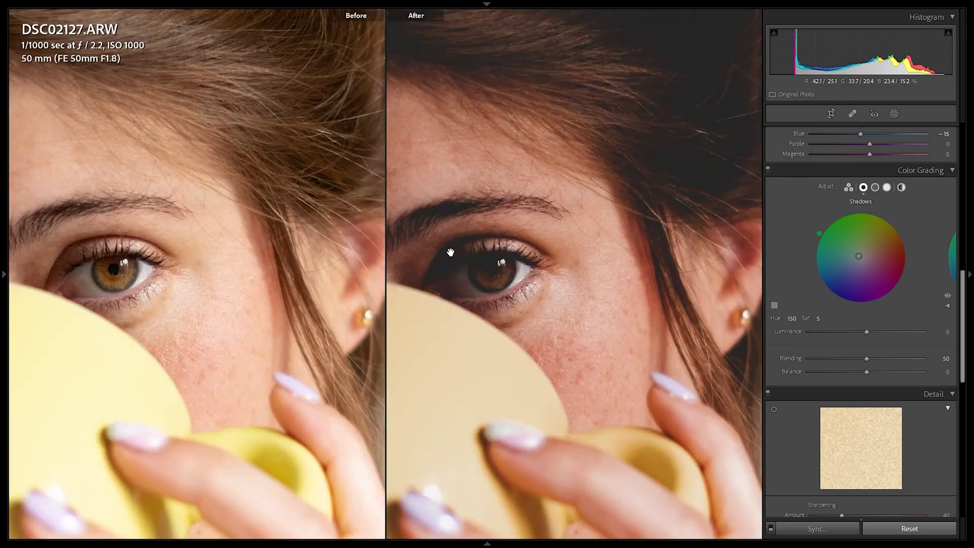
drag(466, 270, 555, 260)
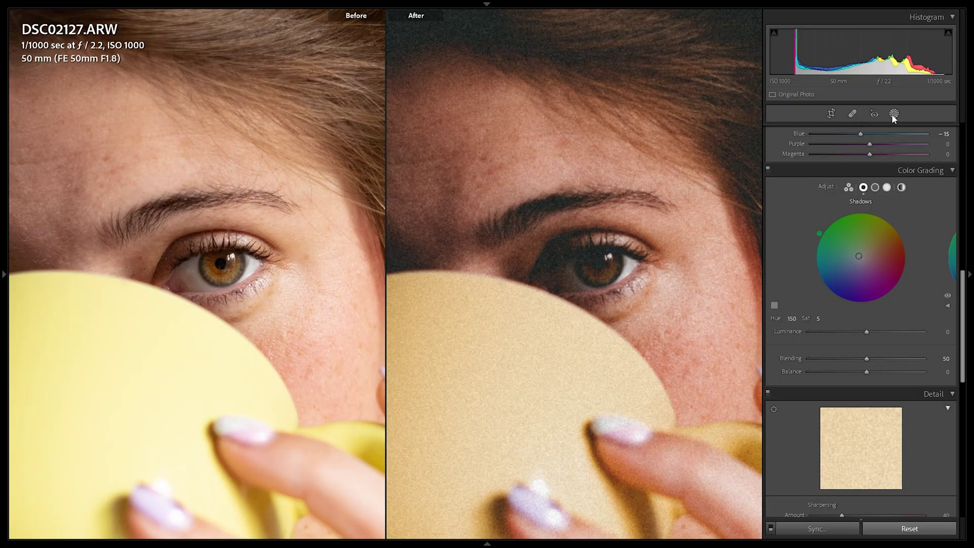
- Paint a brush mask over the white of the eye and set its Shadows to 23 and Whites to 24
click(893, 116)
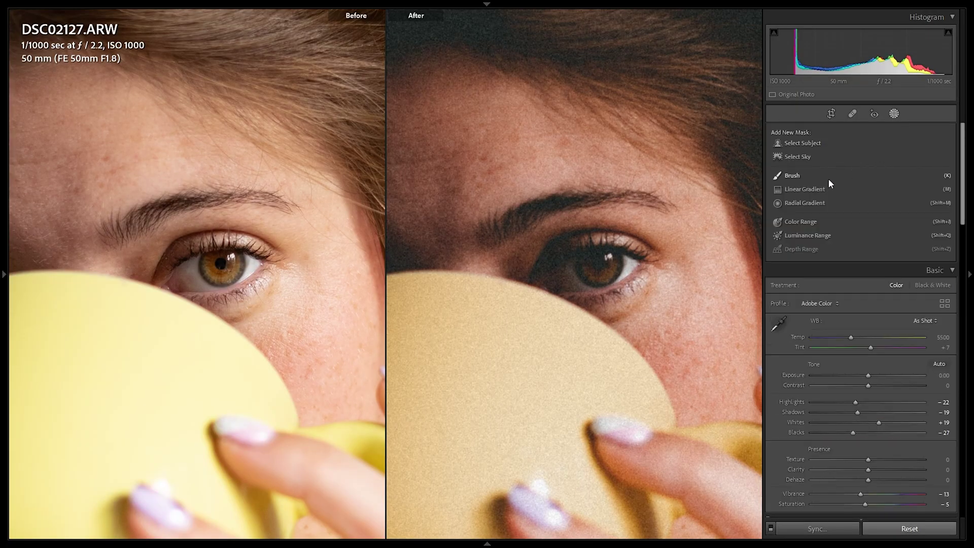
click(792, 175)
drag(561, 270, 569, 266)
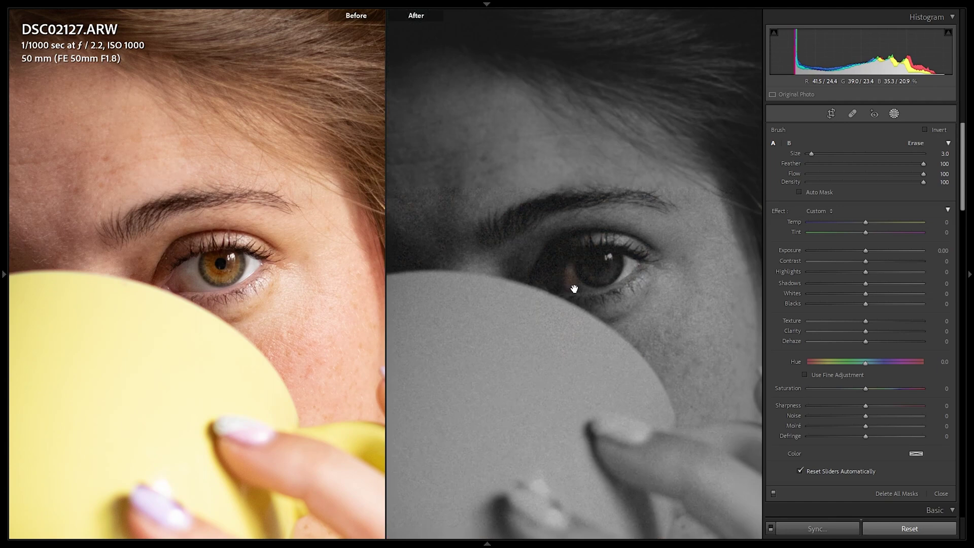
drag(591, 288, 620, 270)
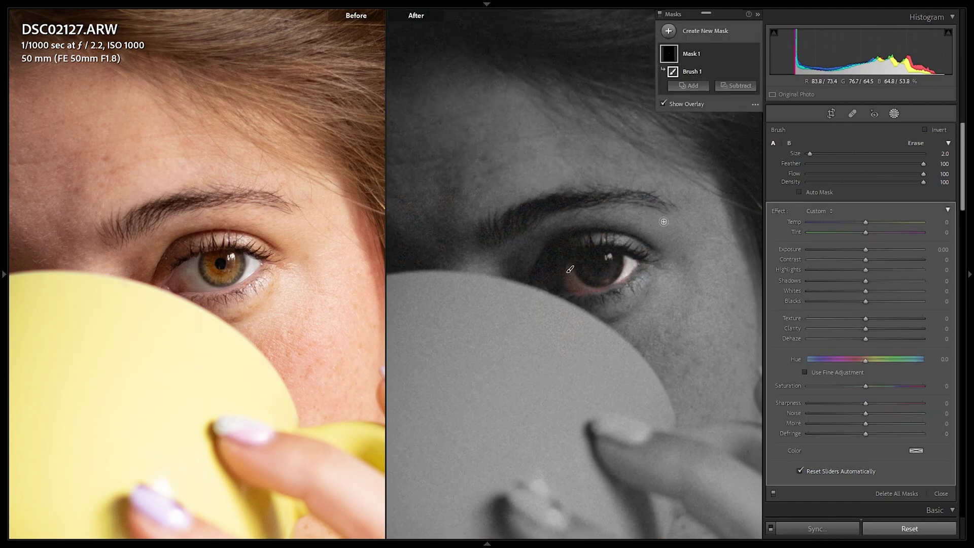
scroll(661, 223, up, 2)
key(alt)
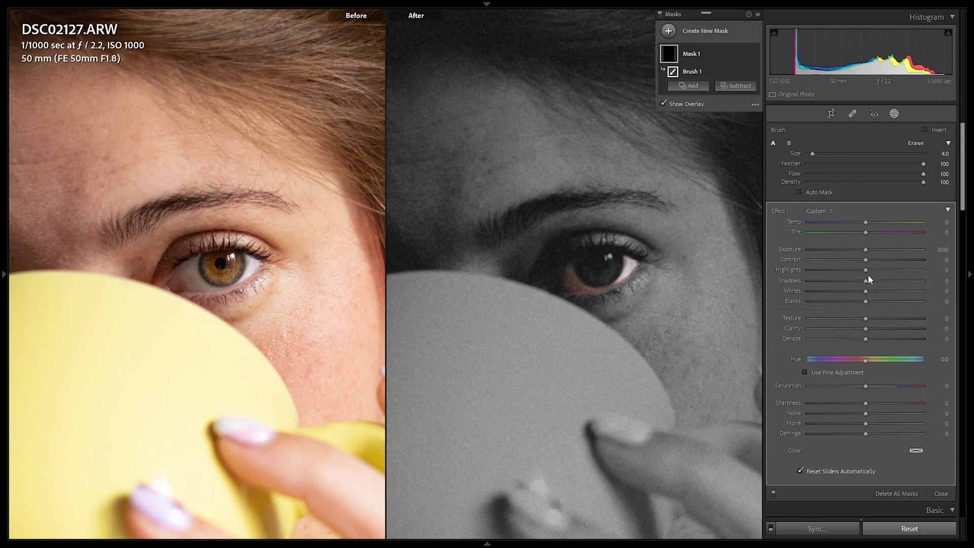
drag(868, 278, 871, 279)
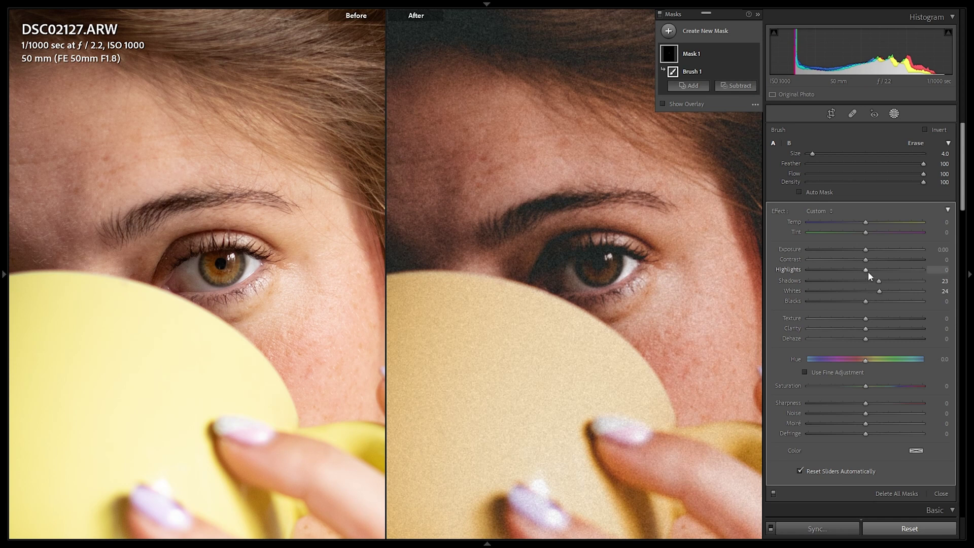
- Paint a second brush mask over the iris and set its Highlights to 50, Shadows to 19 and Whites to 19
click(668, 31)
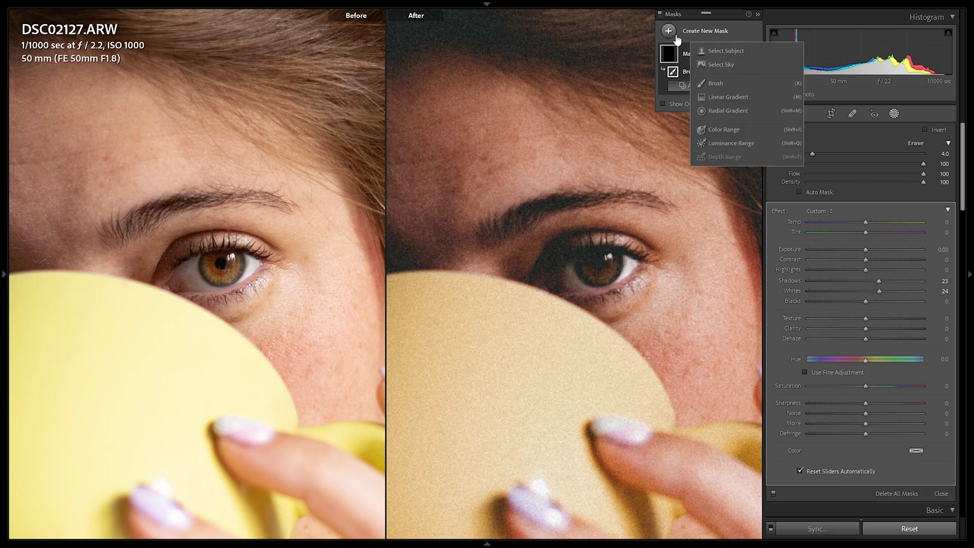
click(730, 83)
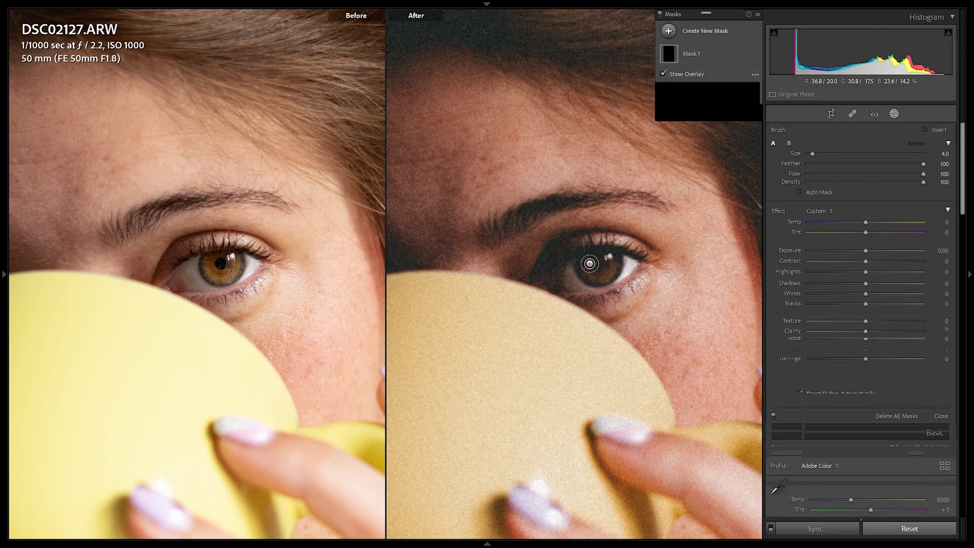
drag(586, 265, 614, 265)
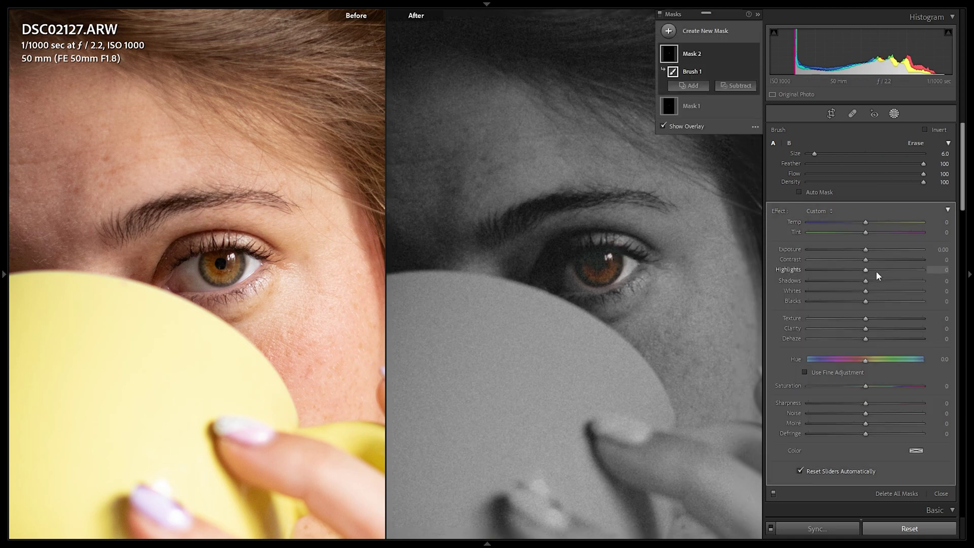
key(o)
drag(865, 281, 878, 286)
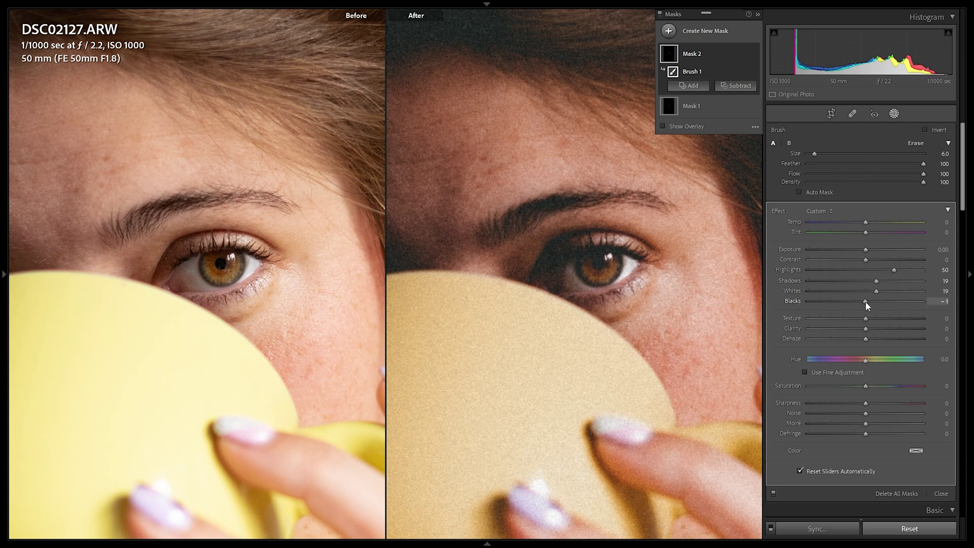
key(shift+w)
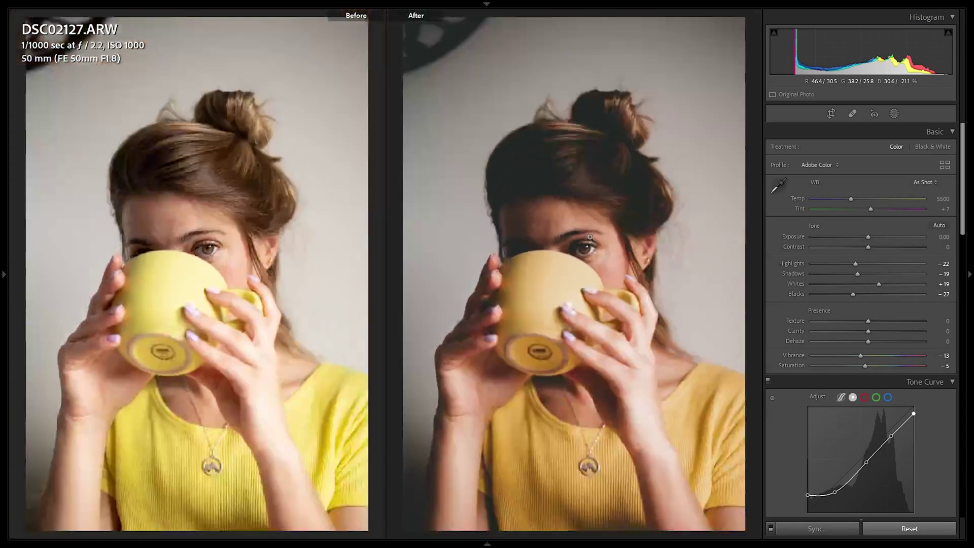
click(591, 238)
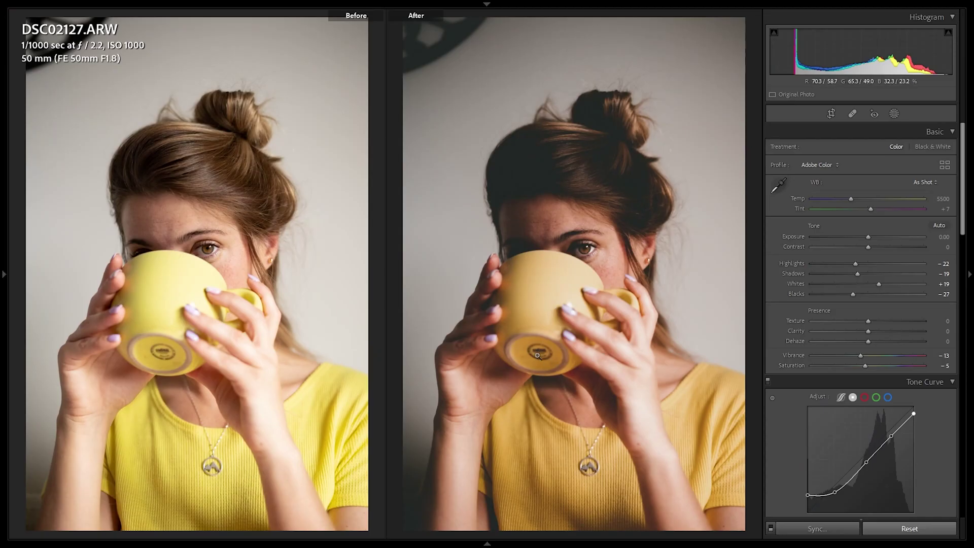
- Paint over the logo on the base of the cup with the Heal brush at size 78
click(537, 355)
drag(606, 233, 648, 263)
key(y)
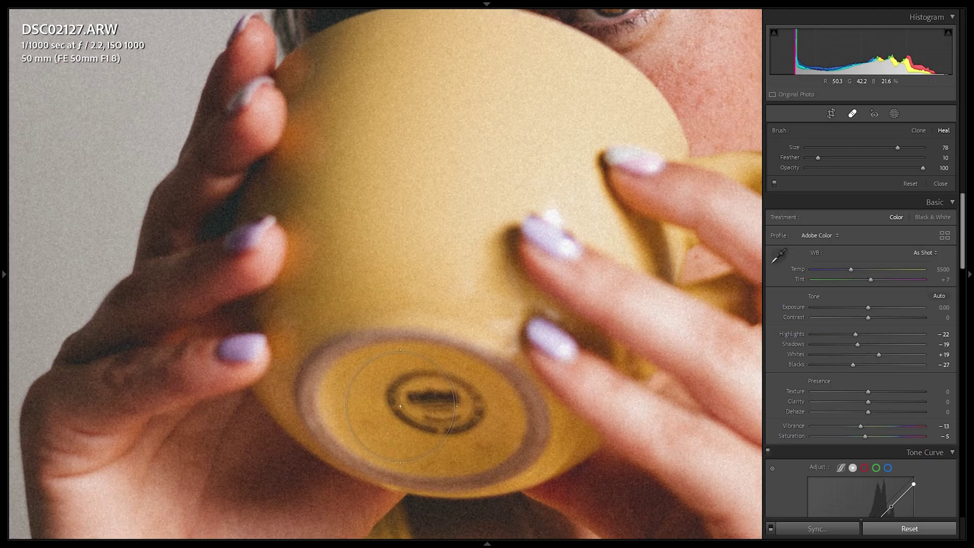
mouse_move(400, 404)
mouse_down()
mouse_move(459, 414)
mouse_move(460, 426)
mouse_up()
- Move the heal's source area from the shirt to the plain side of the cup, finish healing and view the whole photo
drag(545, 427, 476, 157)
drag(363, 527, 305, 317)
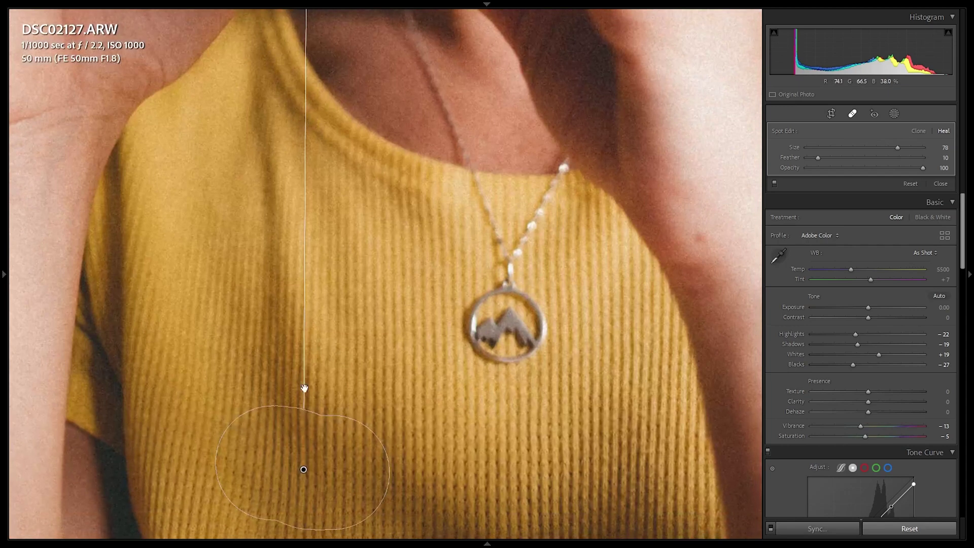
drag(304, 467, 304, 178)
mouse_move(429, 229)
mouse_down()
mouse_move(506, 307)
mouse_move(537, 427)
mouse_up()
mouse_move(409, 374)
mouse_down()
mouse_move(367, 65)
mouse_move(379, 62)
mouse_up()
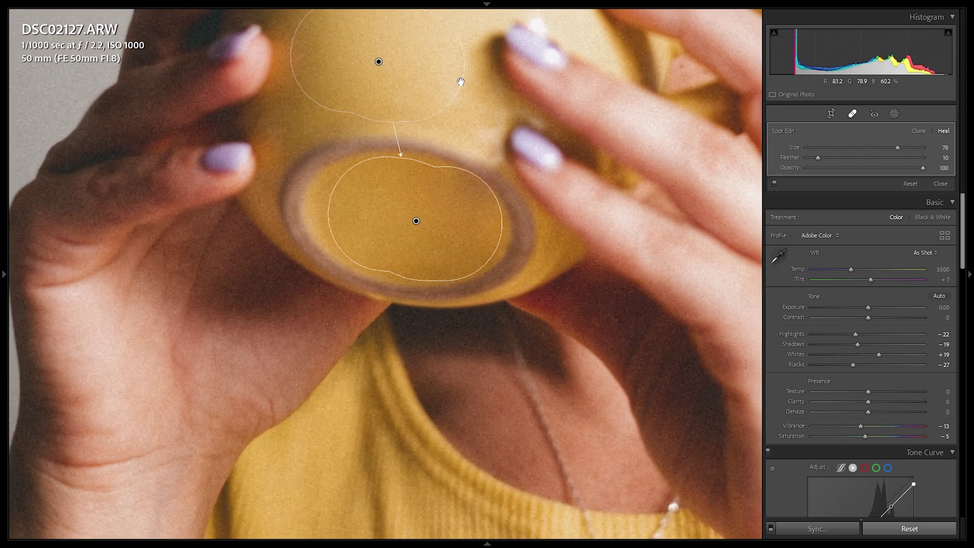
key(q)
click(545, 131)
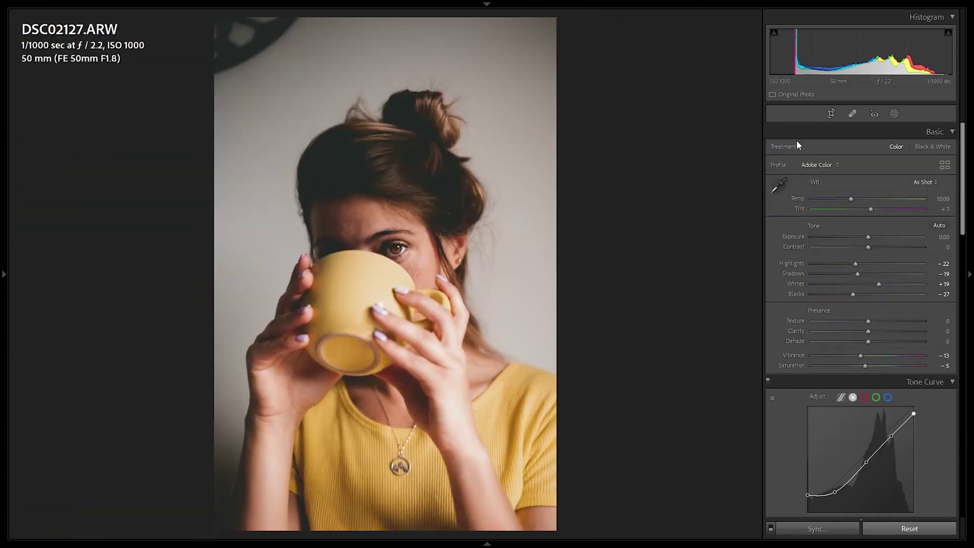
- Crop the portrait with the cup to the 4 x 5 / 8 x 10 aspect ratio, keeping the woman and cup centred in the frame
click(832, 114)
click(898, 145)
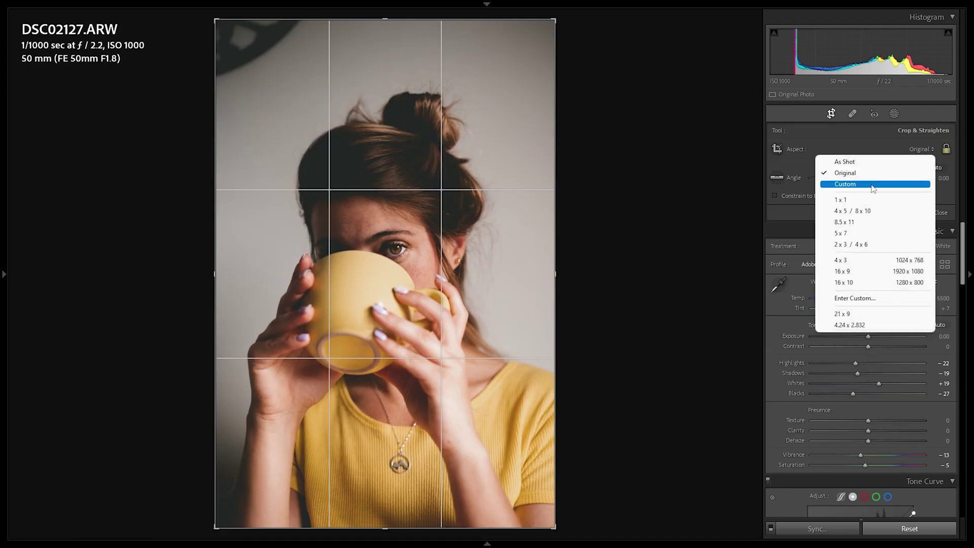
click(857, 212)
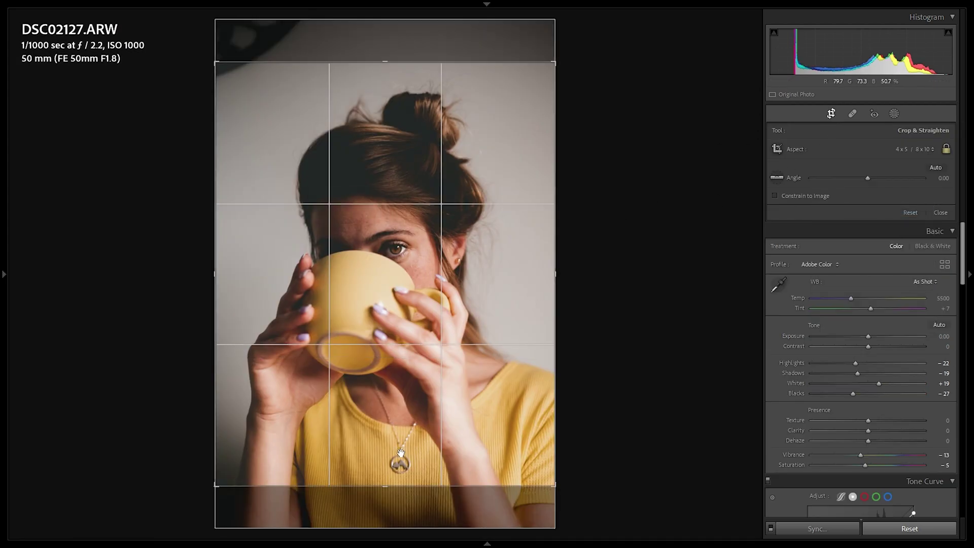
drag(475, 333, 475, 330)
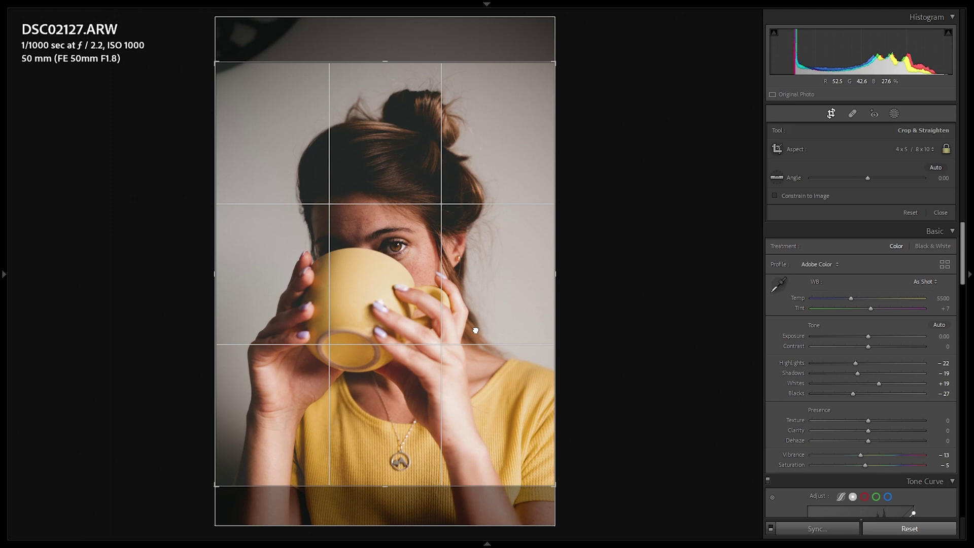
key(Return)
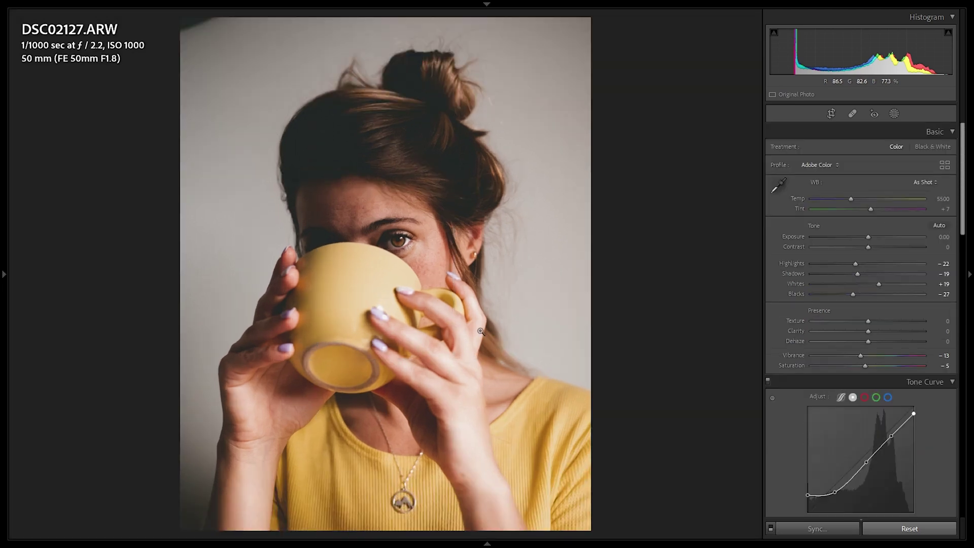
- Compare the cup portrait before and after editing, examining the eye and the retouched cup base up close
key(y)
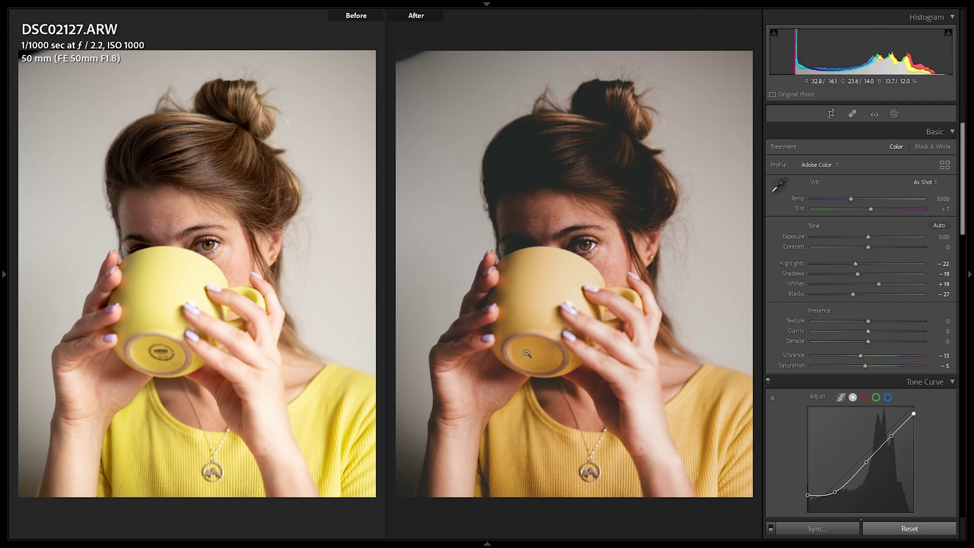
click(587, 236)
drag(627, 257, 646, 327)
click(645, 327)
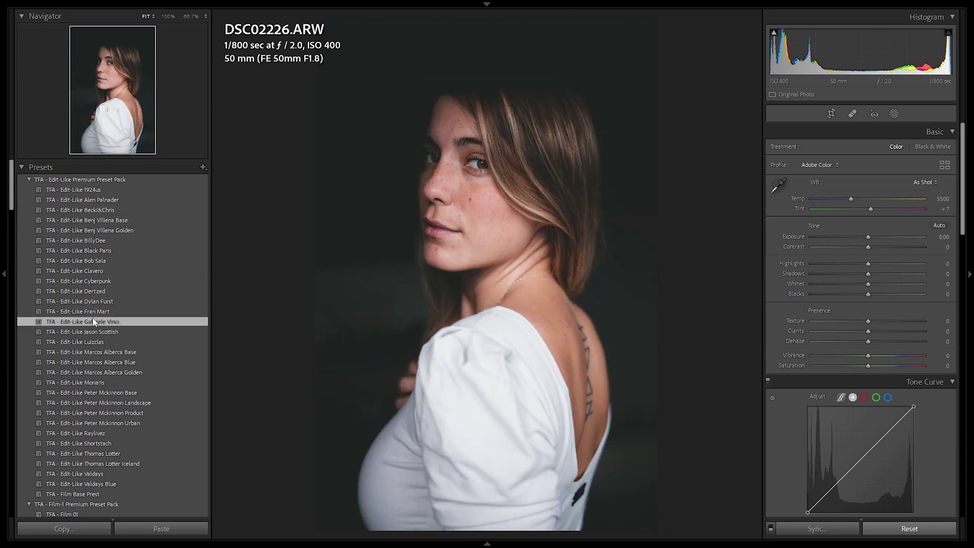
- Apply the TFA - Edit-Like Gabriele Vinci preset to DSC02226.ARW, enlarge the viewing area and show the before and after versions side by side
click(93, 321)
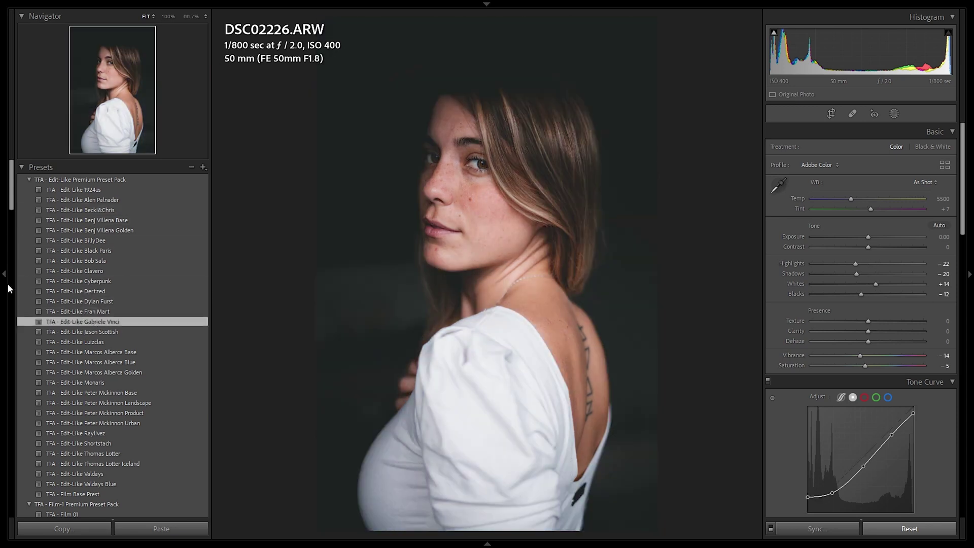
click(4, 274)
key(y)
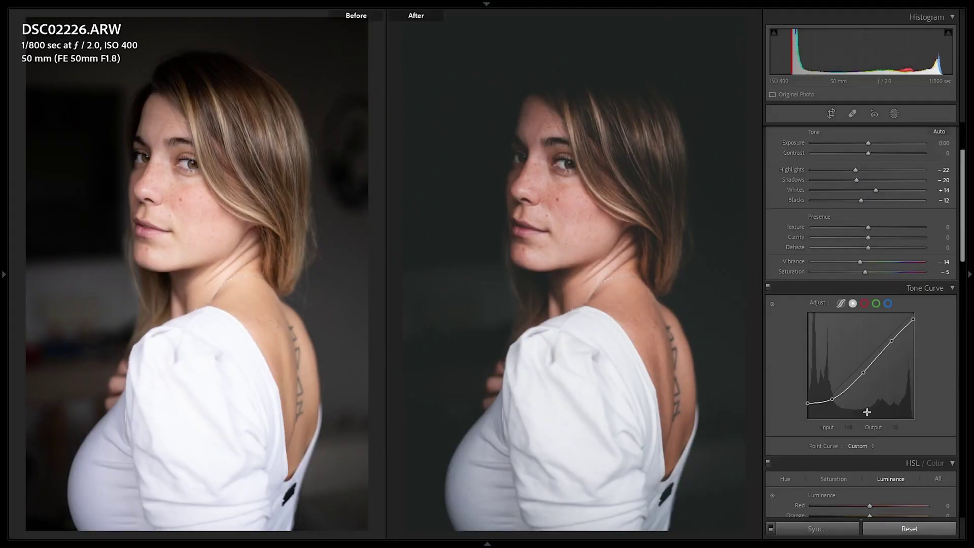
- Raise the shadow point of the tone curve to input 60, output 55, and return to the single photo view
click(831, 399)
drag(832, 397, 832, 396)
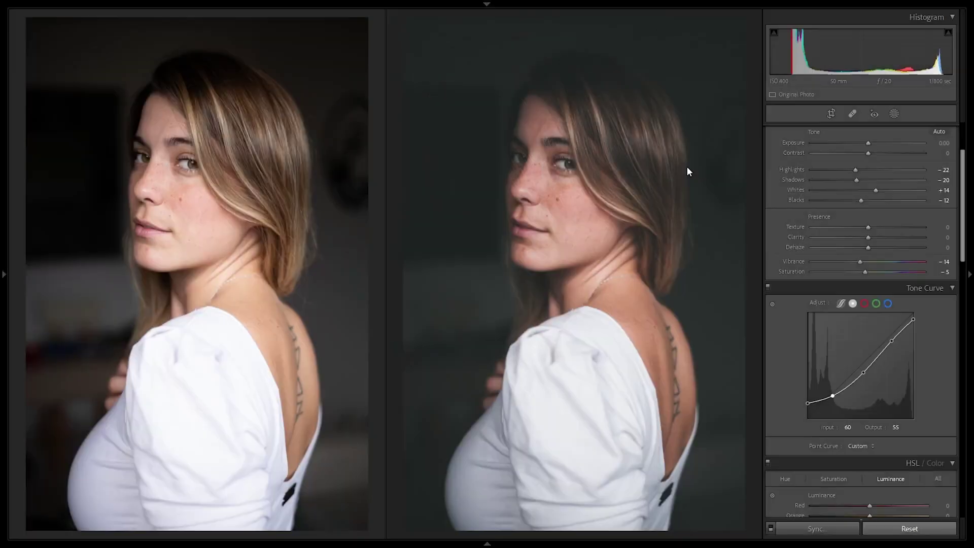
key(y)
- Paint a size 3 brush mask over the whites of both eyes and raise its tonal values to brighten them
key(z)
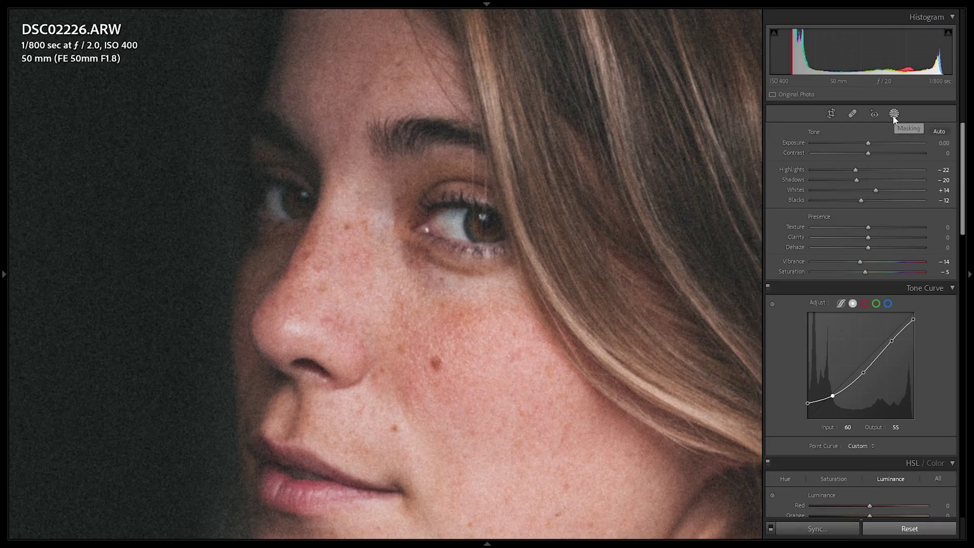
click(893, 113)
click(792, 175)
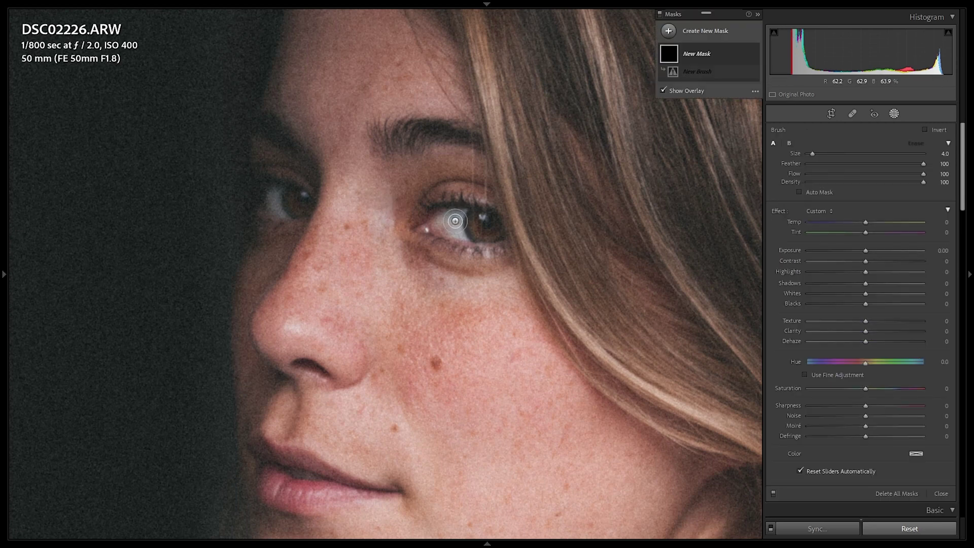
click(457, 231)
mouse_move(457, 231)
mouse_down()
mouse_move(438, 225)
mouse_move(448, 219)
mouse_up()
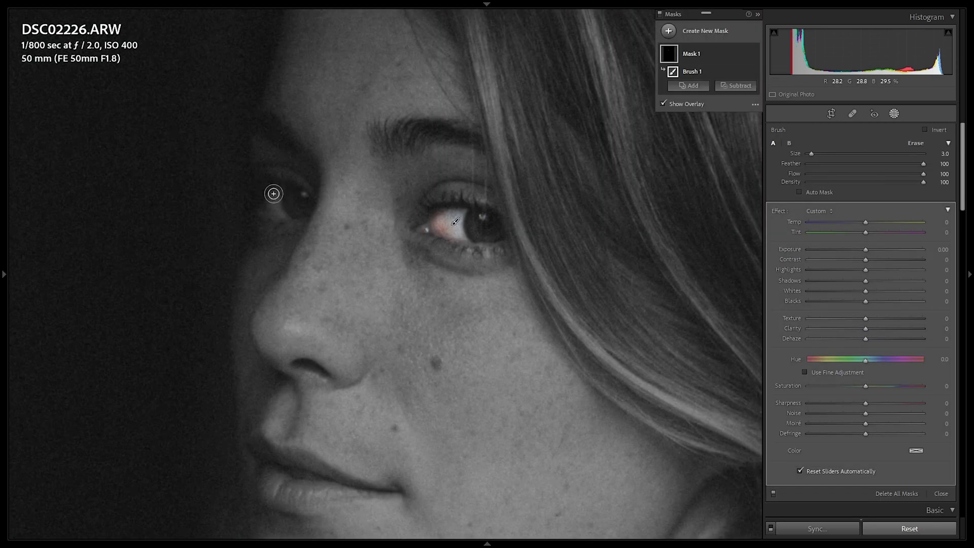
drag(867, 281, 908, 269)
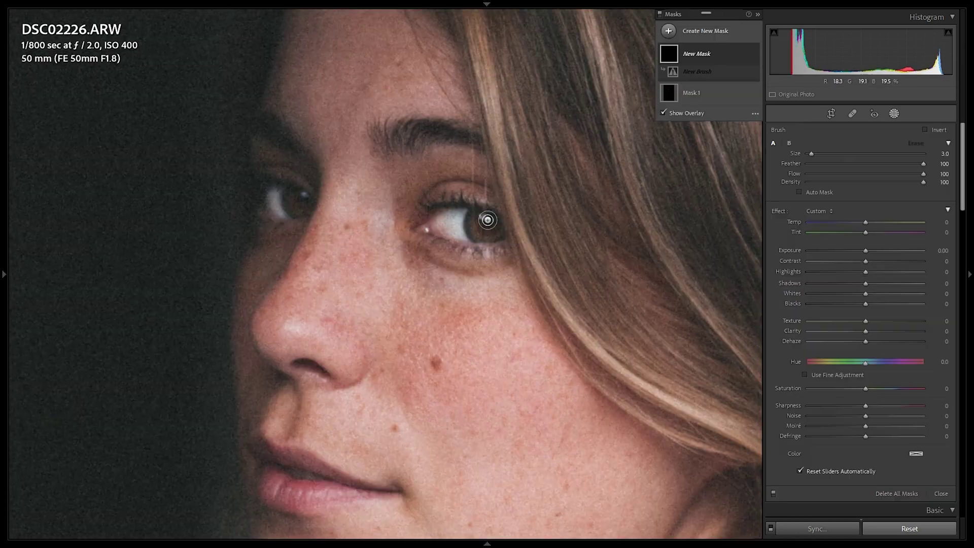
- Paint a second brush mask over both irises, set Highlights to 81, Shadows to 47 and Whites to 51, and lower Blacks slightly
key(o)
mouse_move(478, 227)
mouse_down()
mouse_move(500, 225)
mouse_move(478, 224)
mouse_up()
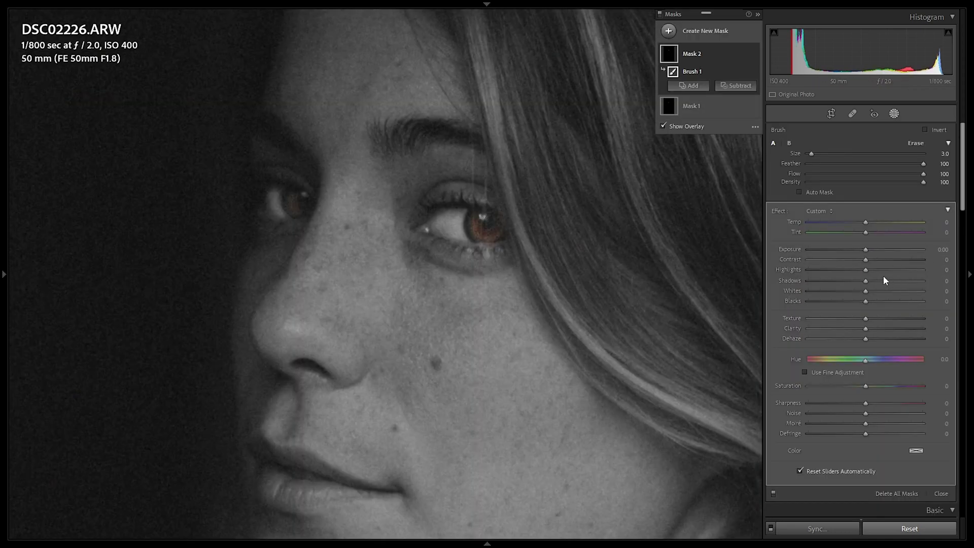
drag(878, 277, 893, 278)
click(890, 269)
click(895, 291)
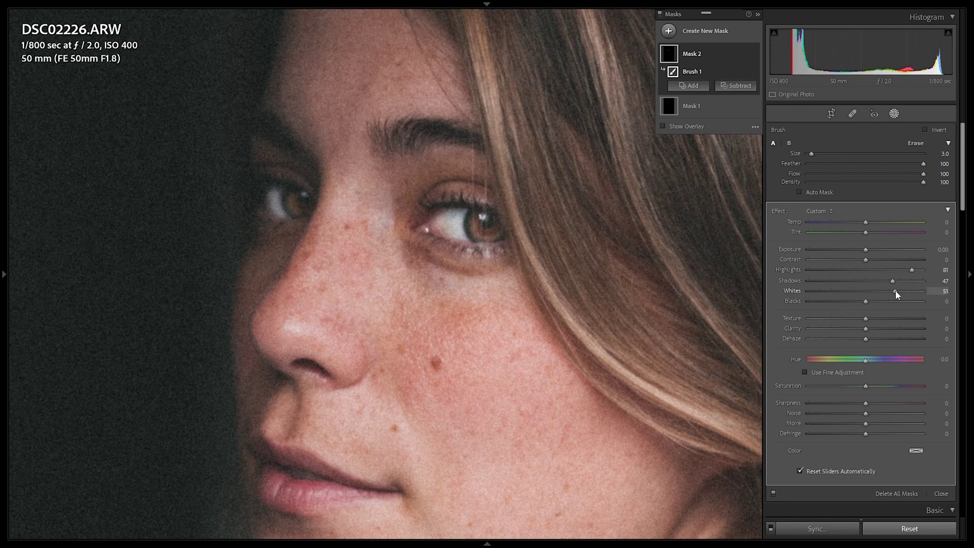
drag(863, 302, 859, 302)
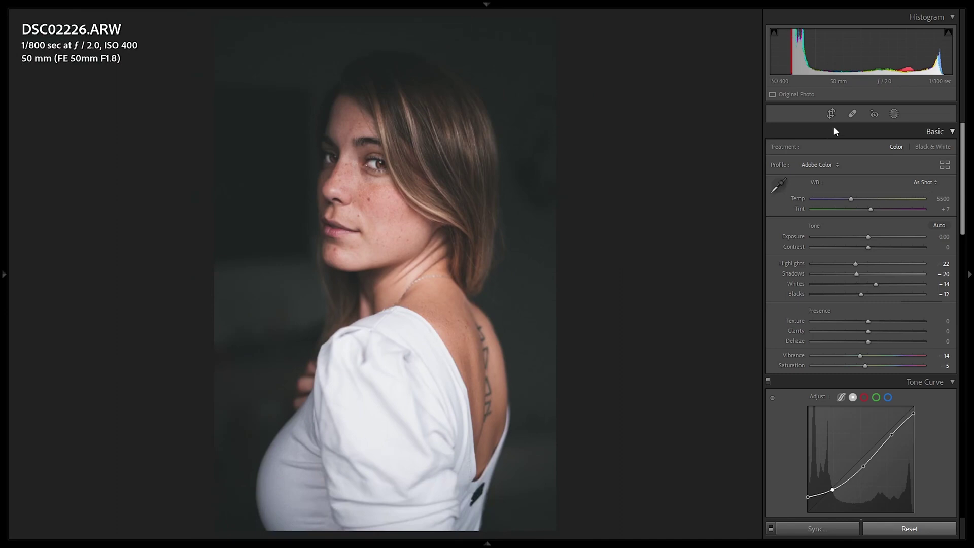
- Crop DSC02226.ARW to the 4 x 5 / 8 x 10 aspect ratio, aligning the crop with the photo's upper edge to keep space above the head
click(831, 114)
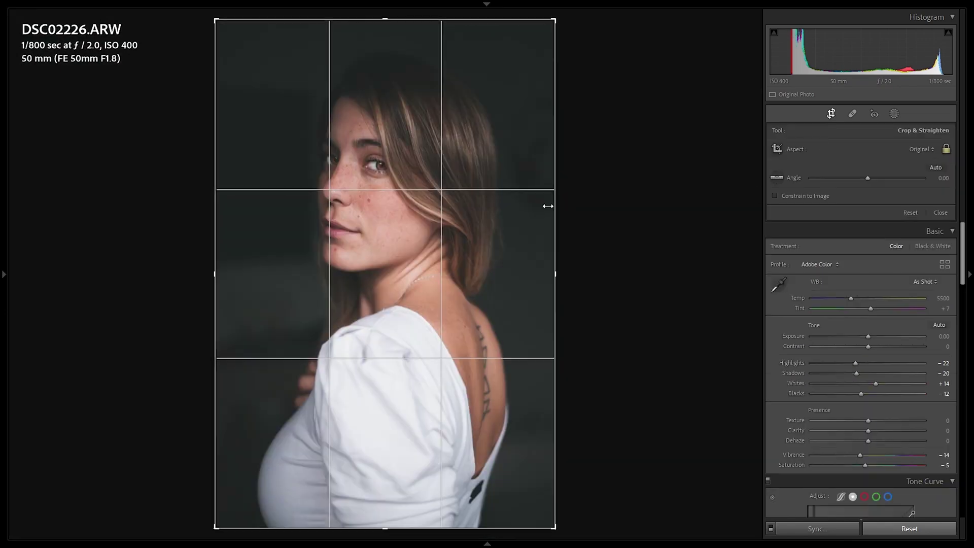
click(920, 150)
click(872, 209)
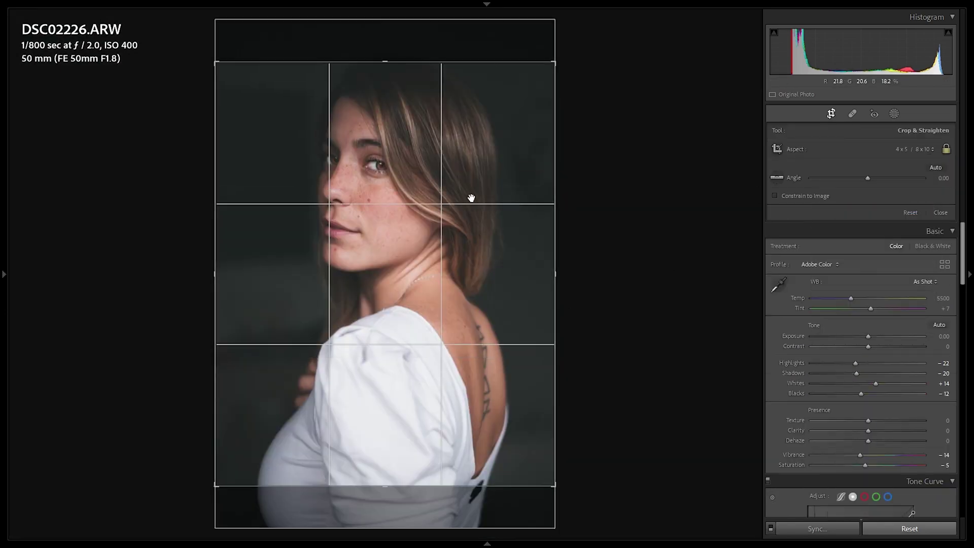
drag(470, 199, 472, 230)
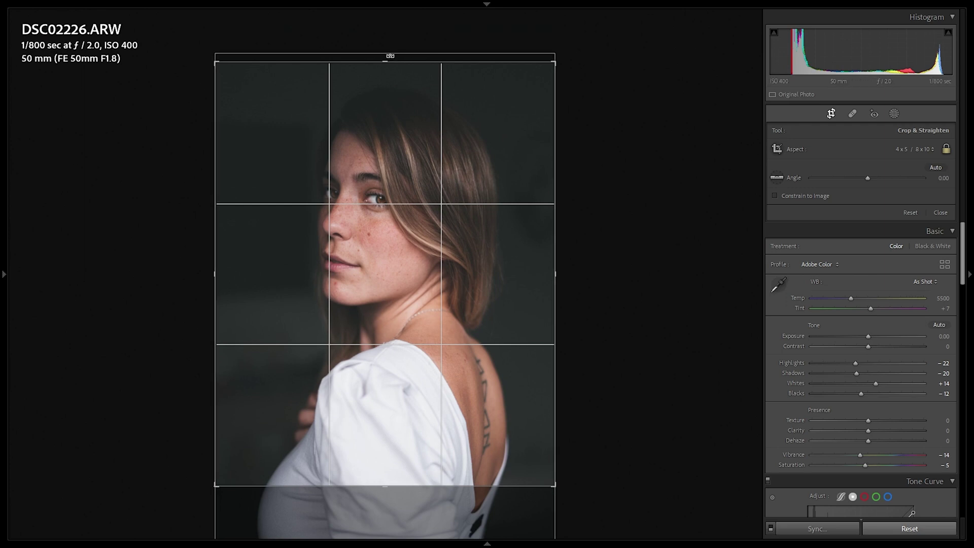
drag(432, 119, 437, 126)
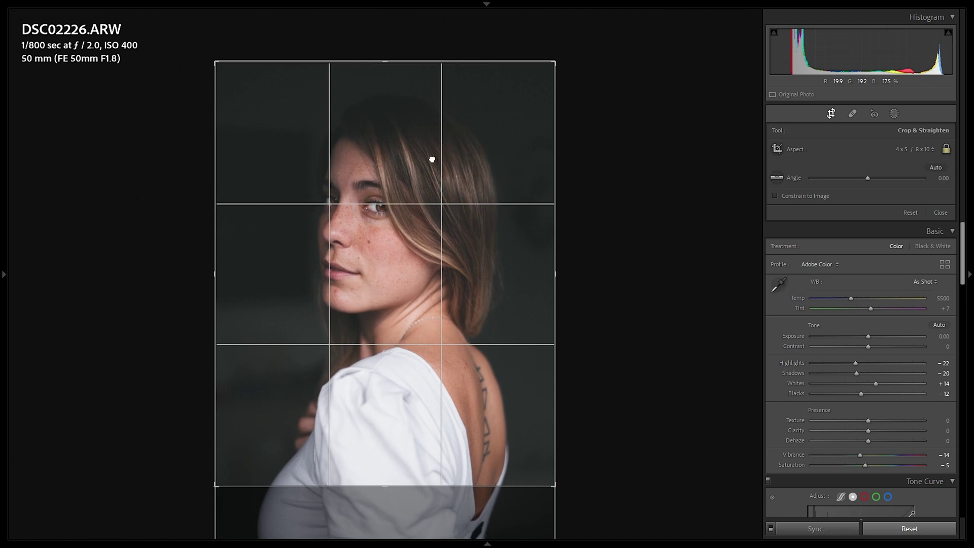
key(Return)
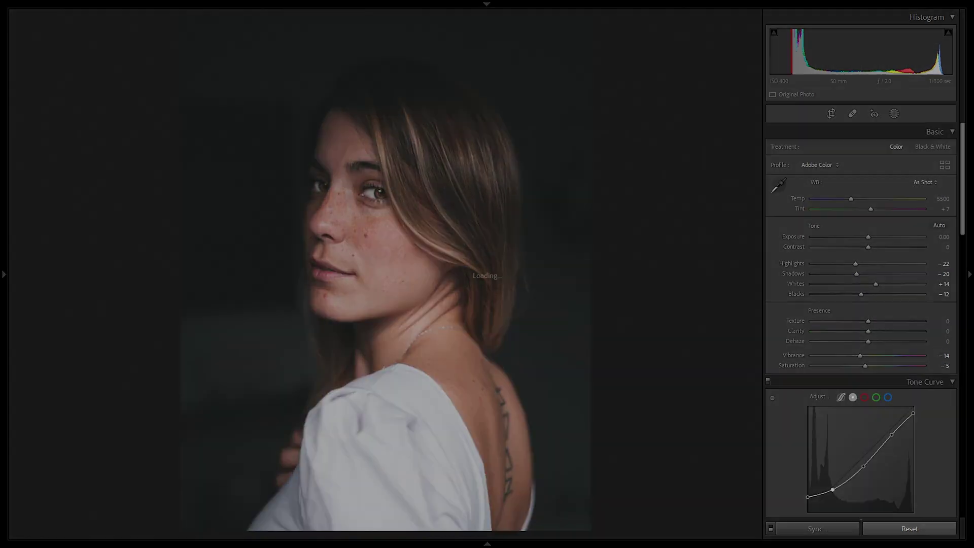